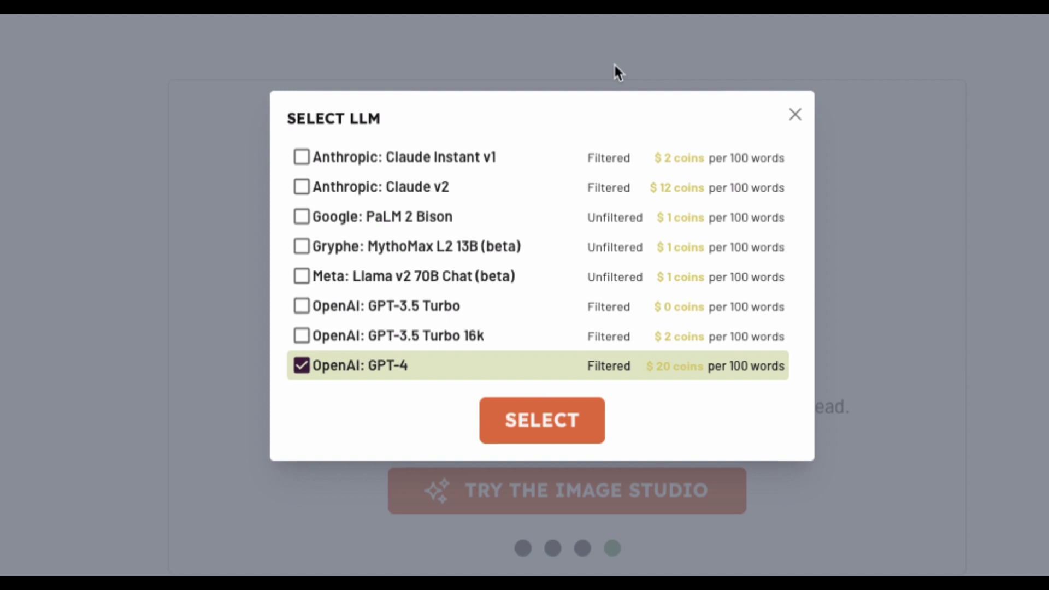
Step: Cycle through GPT-3.5 Turbo, GPT-4, Claude v2 and PaLM 2 Bison, settling on Meta: Llama v2 70B Chat
{"action": "left_click", "coordinate": [416, 310]}
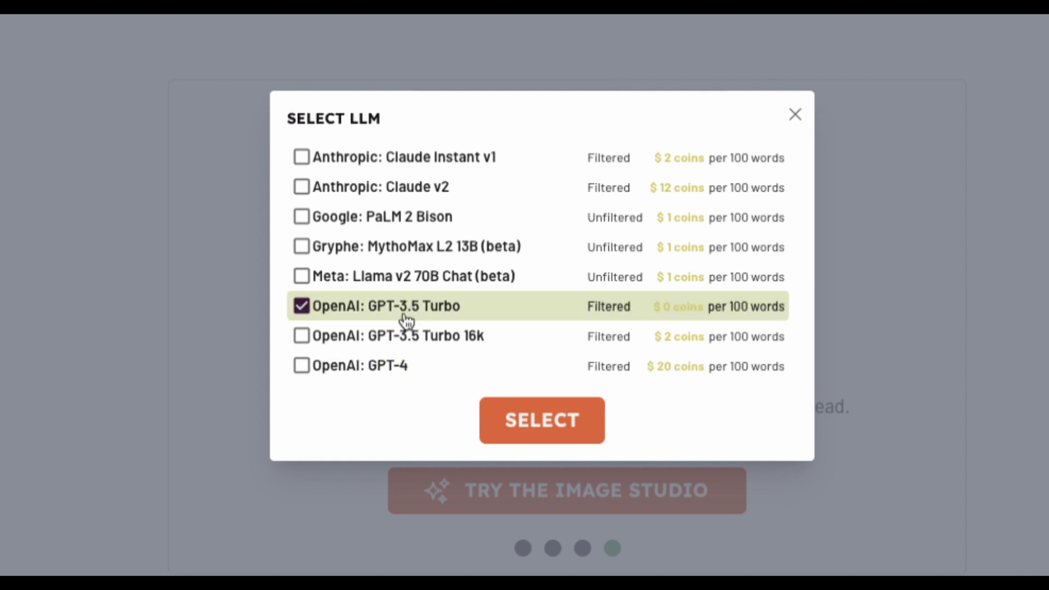
{"action": "left_click", "coordinate": [397, 364]}
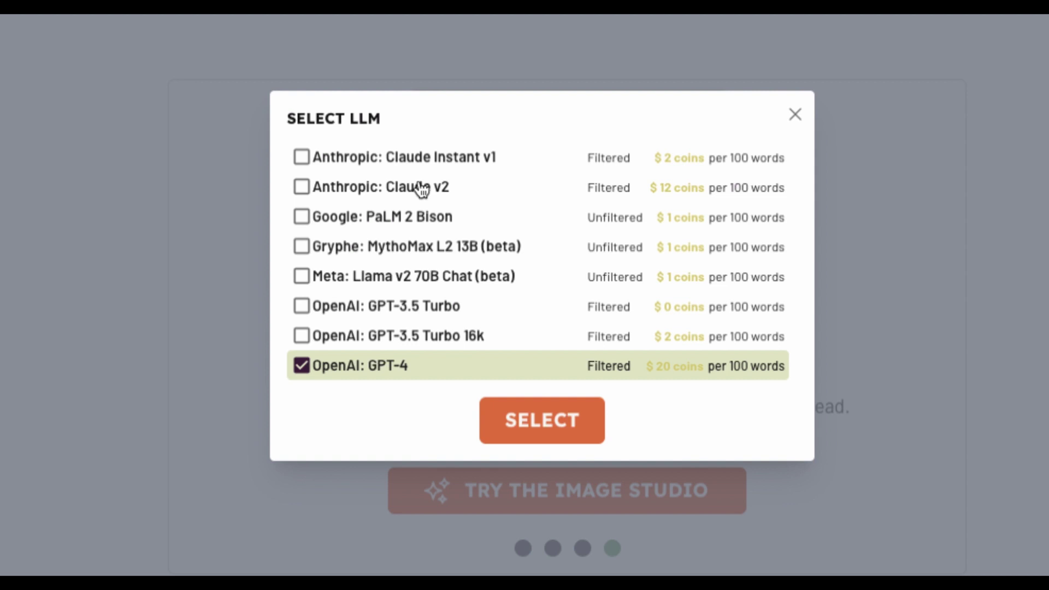
{"action": "left_click", "coordinate": [422, 189]}
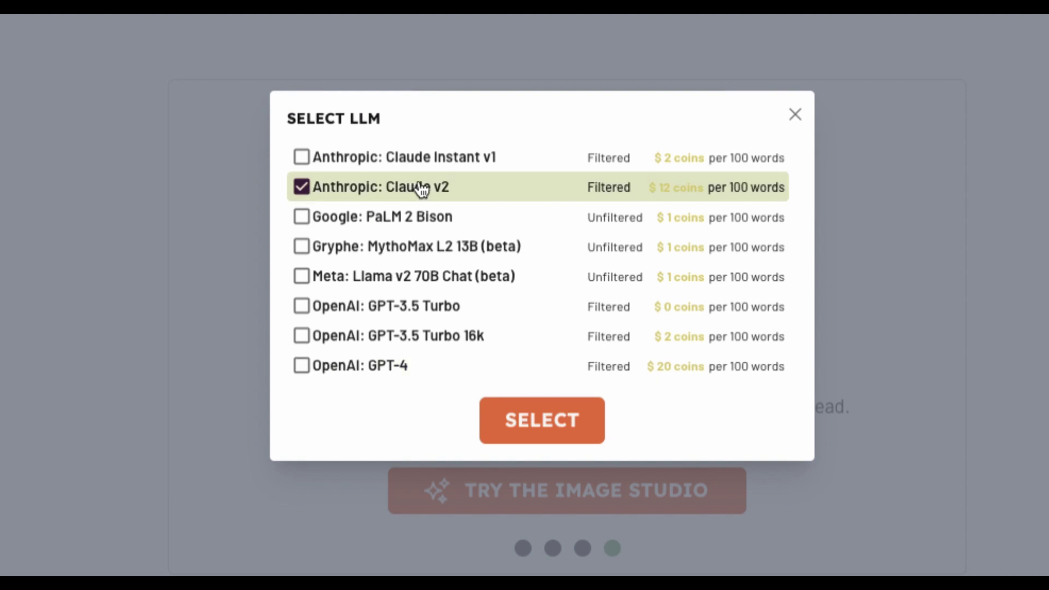
{"action": "left_click", "coordinate": [409, 225]}
{"action": "left_click", "coordinate": [399, 282]}
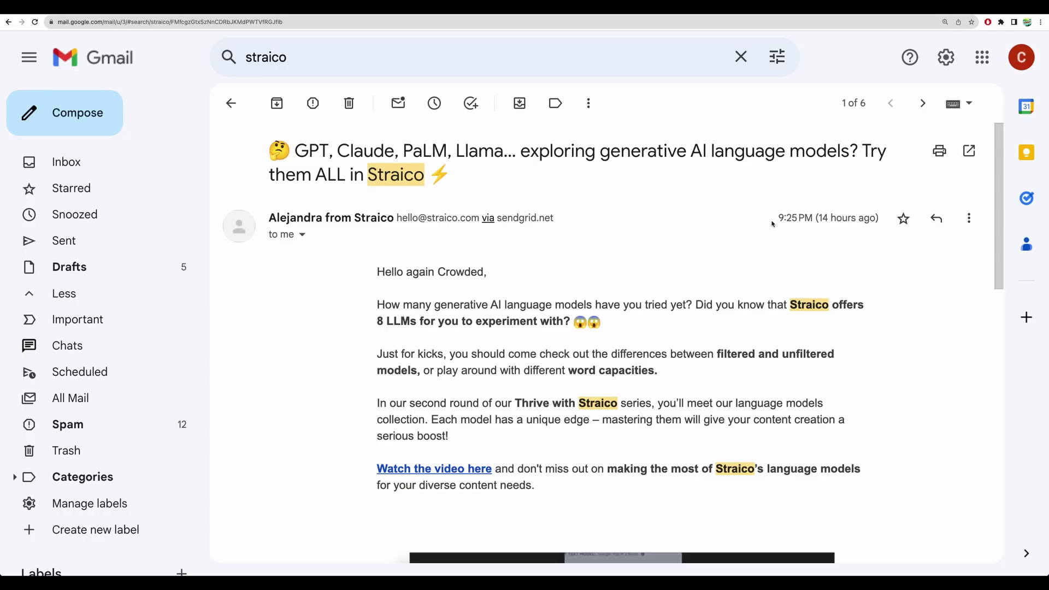
Step: Highlight the email's timestamp, greeting, 'experiment with' phrase and the model names in its title
{"action": "left_click_drag", "start_coordinate": [821, 218], "coordinate": [873, 222]}
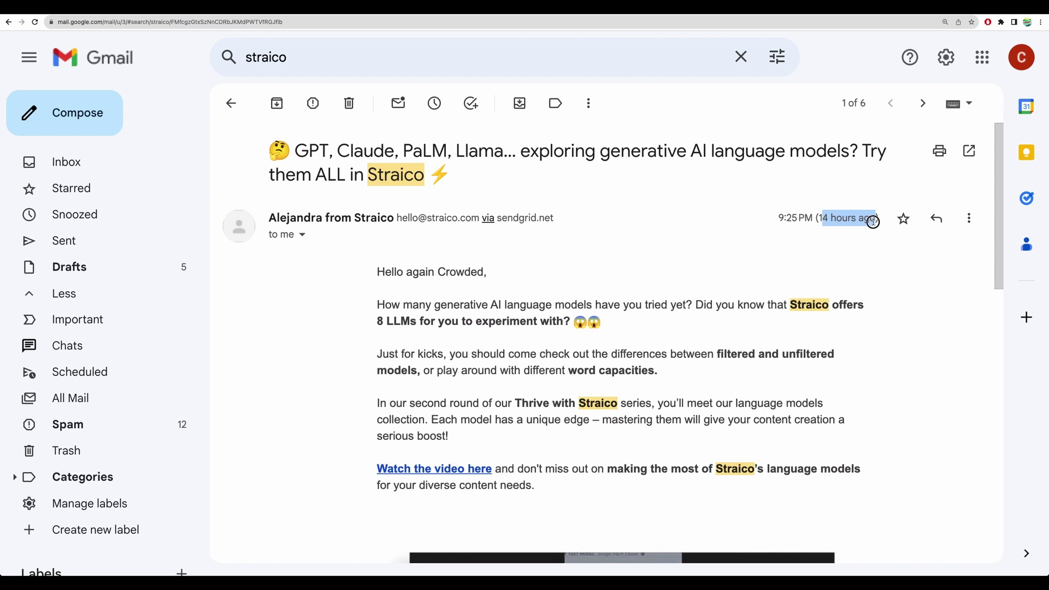
{"action": "left_click", "coordinate": [697, 239]}
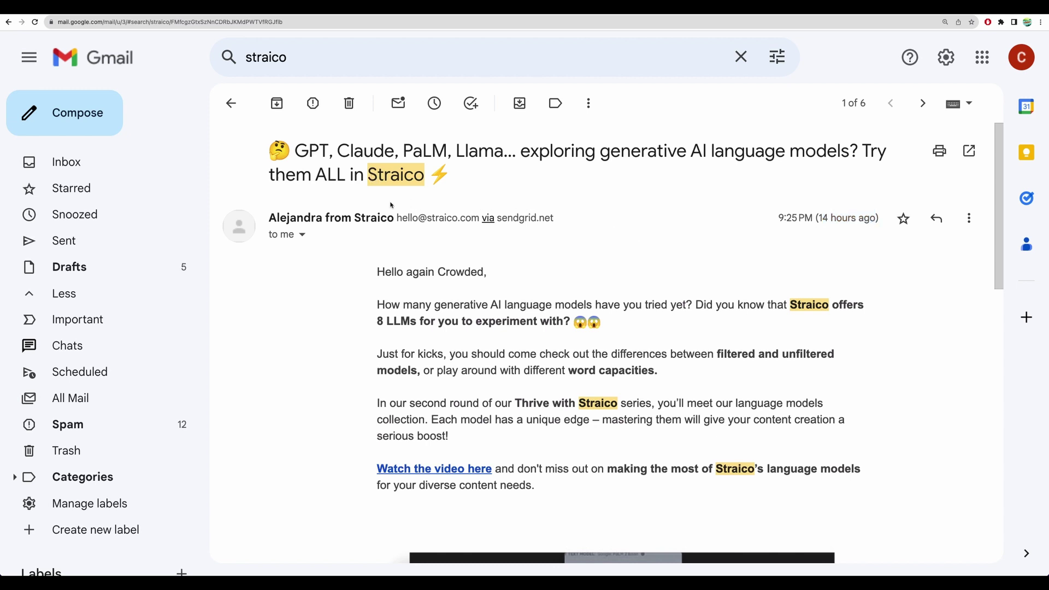
{"action": "left_click_drag", "start_coordinate": [386, 321], "coordinate": [414, 321]}
{"action": "left_click", "coordinate": [414, 321]}
{"action": "left_click_drag", "start_coordinate": [476, 321], "coordinate": [548, 323]}
{"action": "left_click", "coordinate": [541, 324]}
{"action": "left_click_drag", "start_coordinate": [295, 152], "coordinate": [496, 151]}
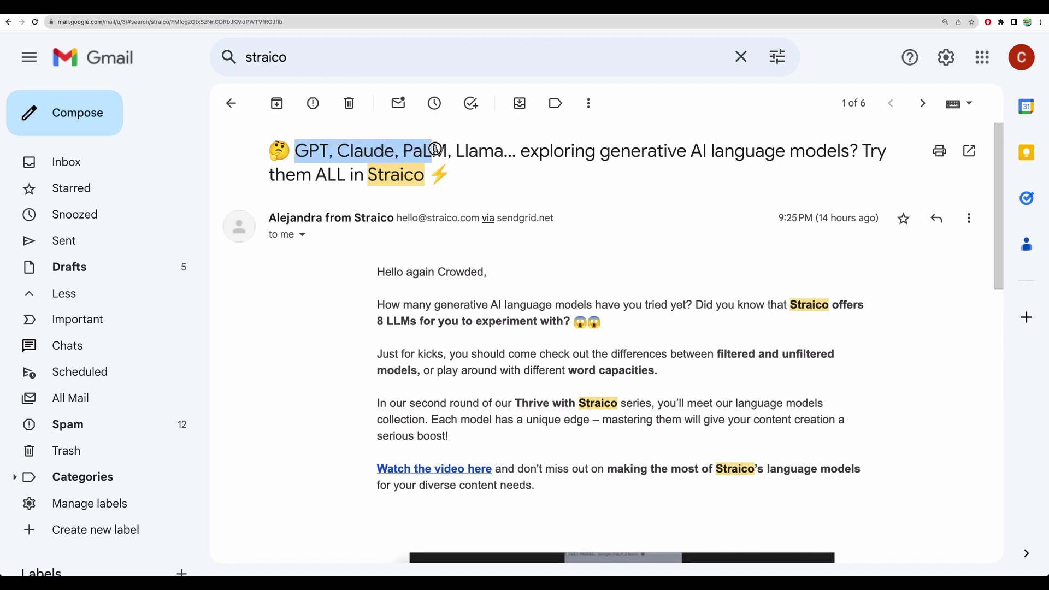
{"action": "left_click", "coordinate": [547, 315]}
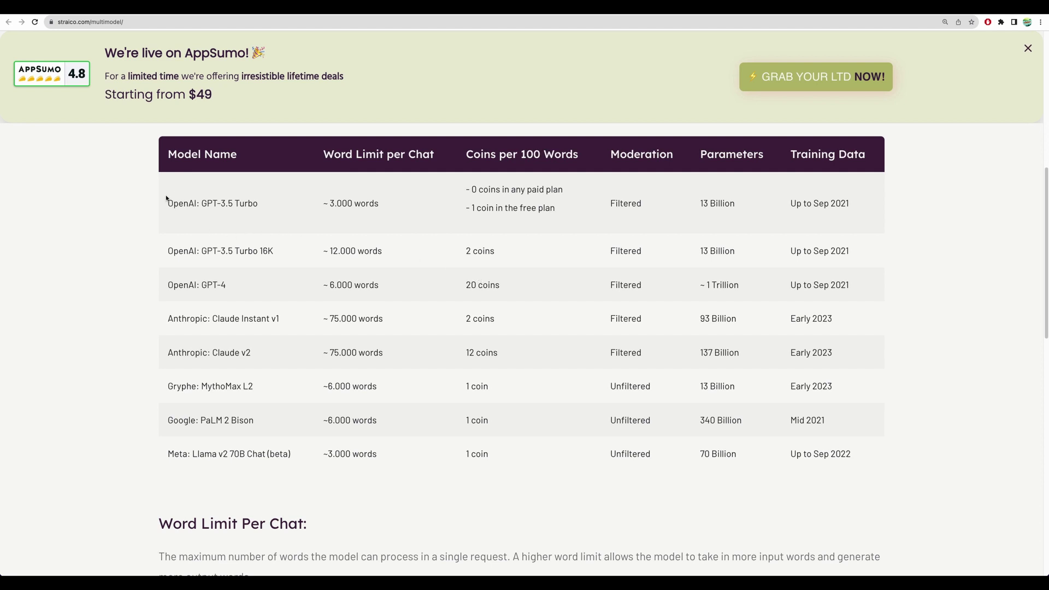
Step: Highlight the GPT-3.5 rows, GPT-3.5 Turbo's name and 16K word limit, and the GPT-4 name
{"action": "mouse_move", "coordinate": [167, 199]}
{"action": "left_mouse_down"}
{"action": "mouse_move", "coordinate": [255, 287]}
{"action": "mouse_move", "coordinate": [195, 222]}
{"action": "left_mouse_up"}
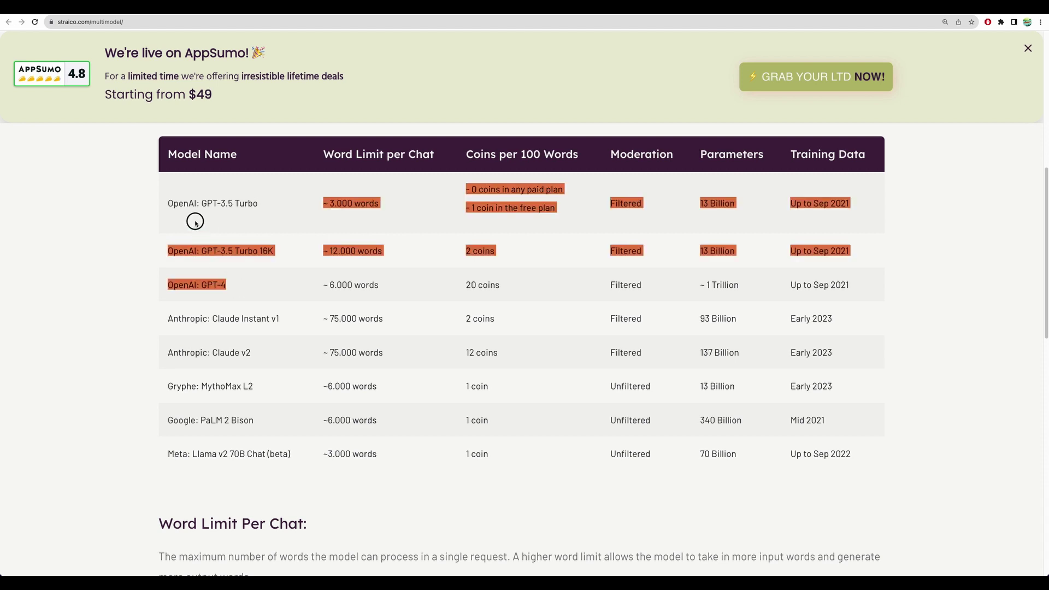
{"action": "left_click", "coordinate": [171, 203]}
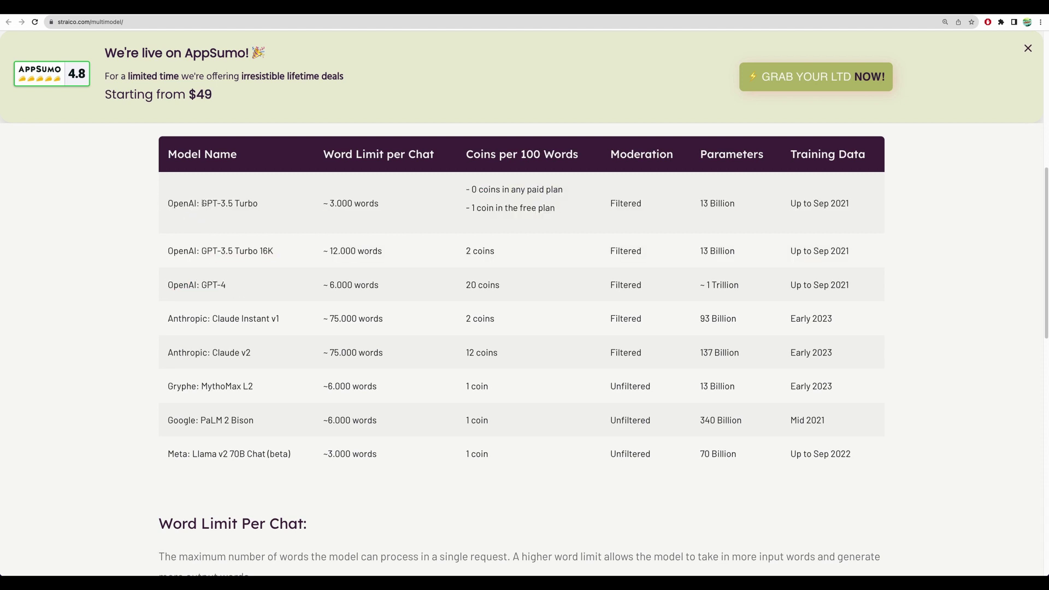
{"action": "left_click_drag", "start_coordinate": [202, 203], "coordinate": [257, 203]}
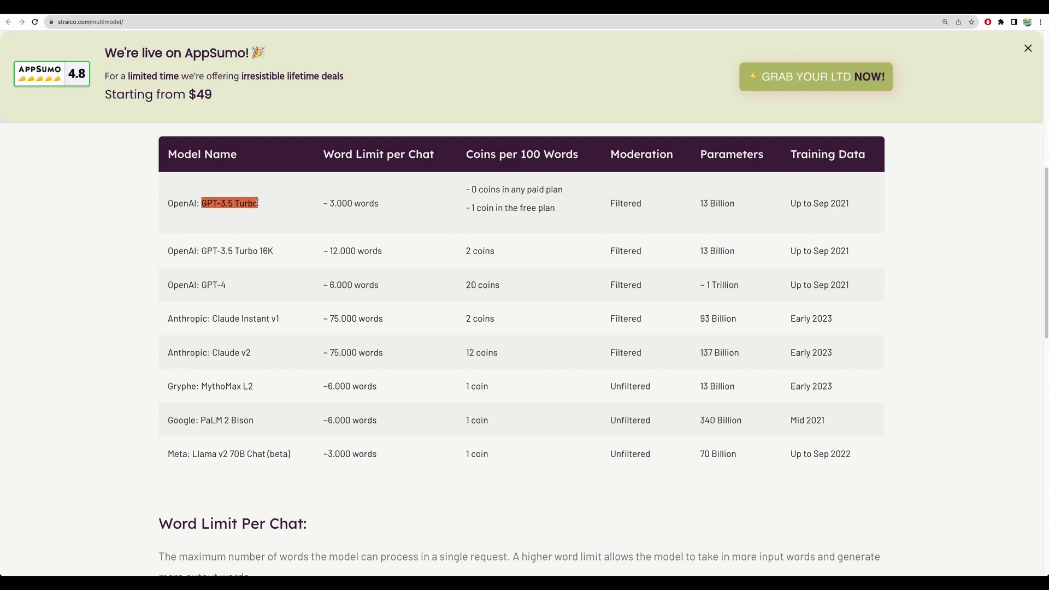
{"action": "left_click_drag", "start_coordinate": [237, 251], "coordinate": [383, 254]}
{"action": "left_click", "coordinate": [274, 251]}
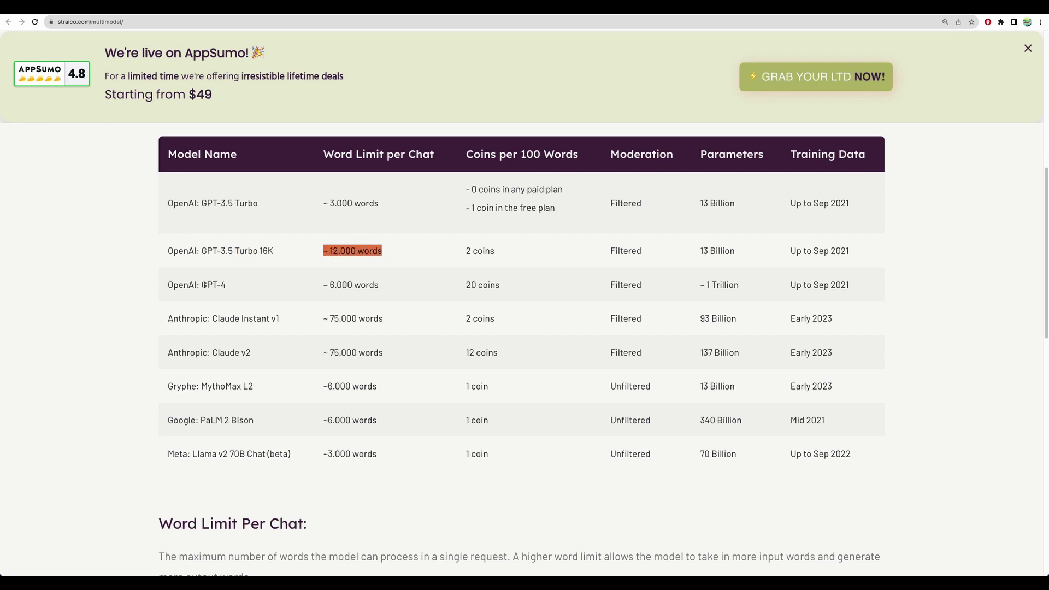
{"action": "left_click_drag", "start_coordinate": [200, 285], "coordinate": [229, 288]}
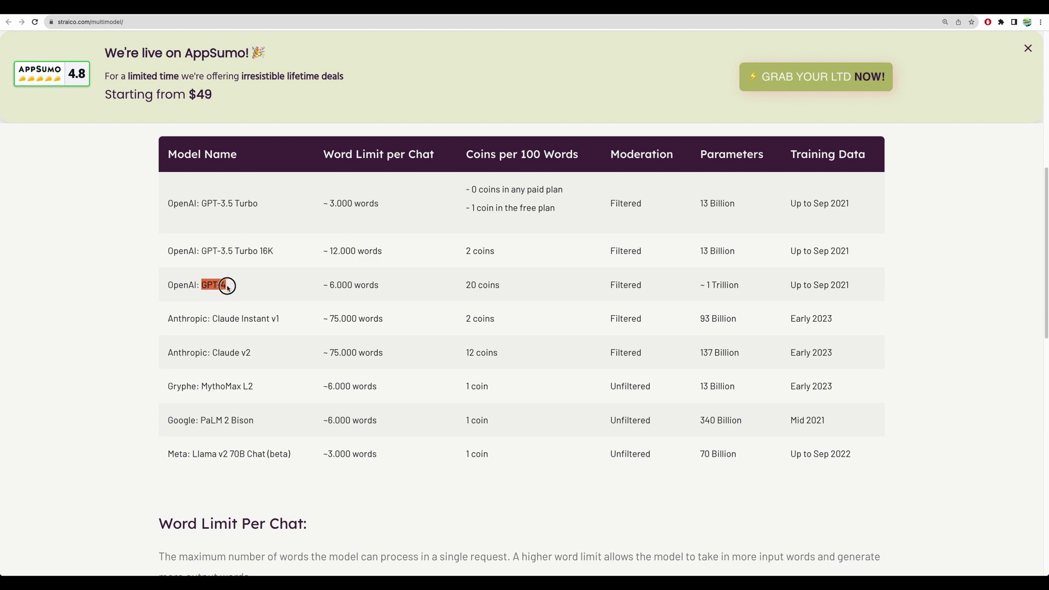
Step: Highlight the Anthropic rows, Claude Instant v1's word limit and coin cost, and the whole Claude v2 row
{"action": "left_click_drag", "start_coordinate": [168, 319], "coordinate": [253, 351]}
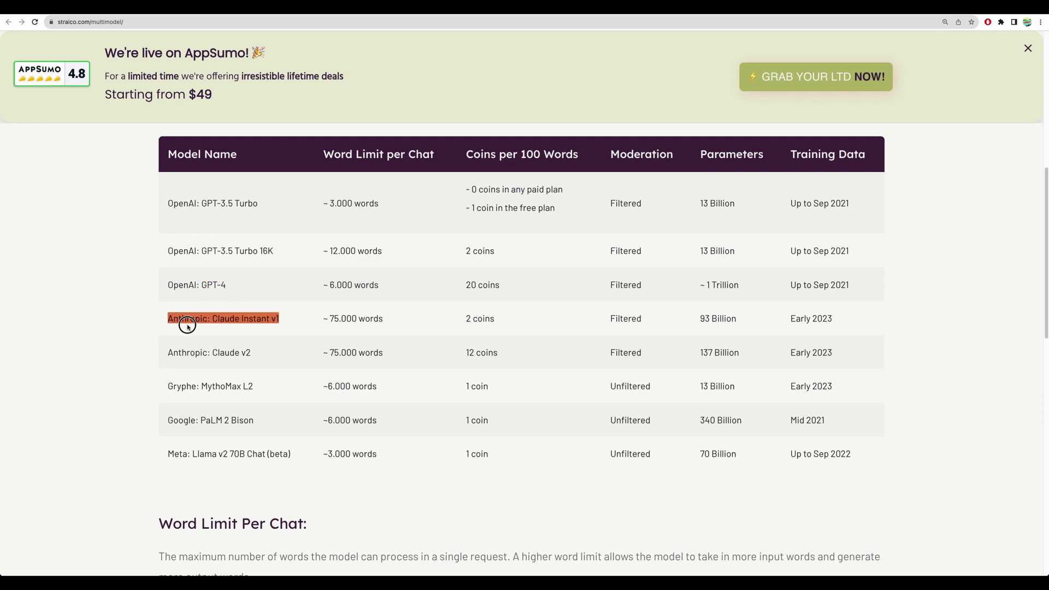
{"action": "left_click", "coordinate": [254, 352]}
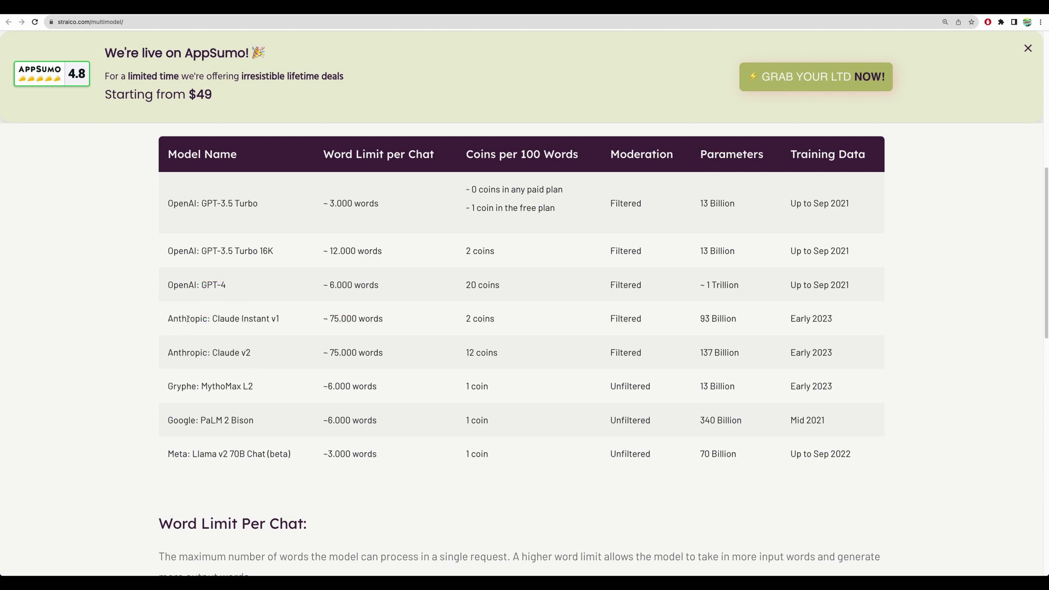
{"action": "mouse_move", "coordinate": [174, 318]}
{"action": "left_mouse_down"}
{"action": "mouse_move", "coordinate": [567, 354]}
{"action": "mouse_move", "coordinate": [859, 358]}
{"action": "left_mouse_up"}
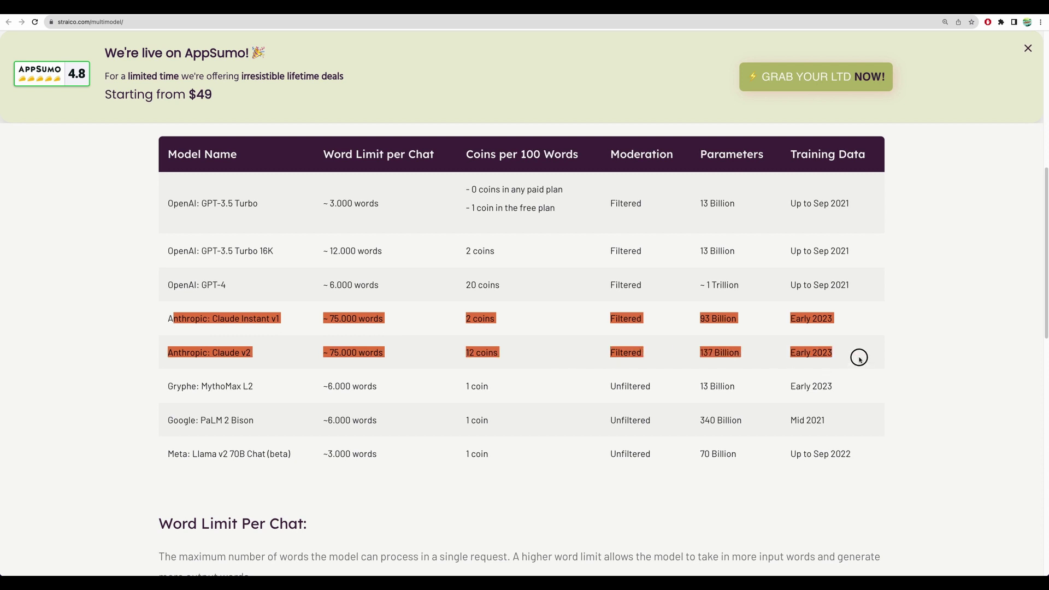
{"action": "left_click", "coordinate": [178, 320]}
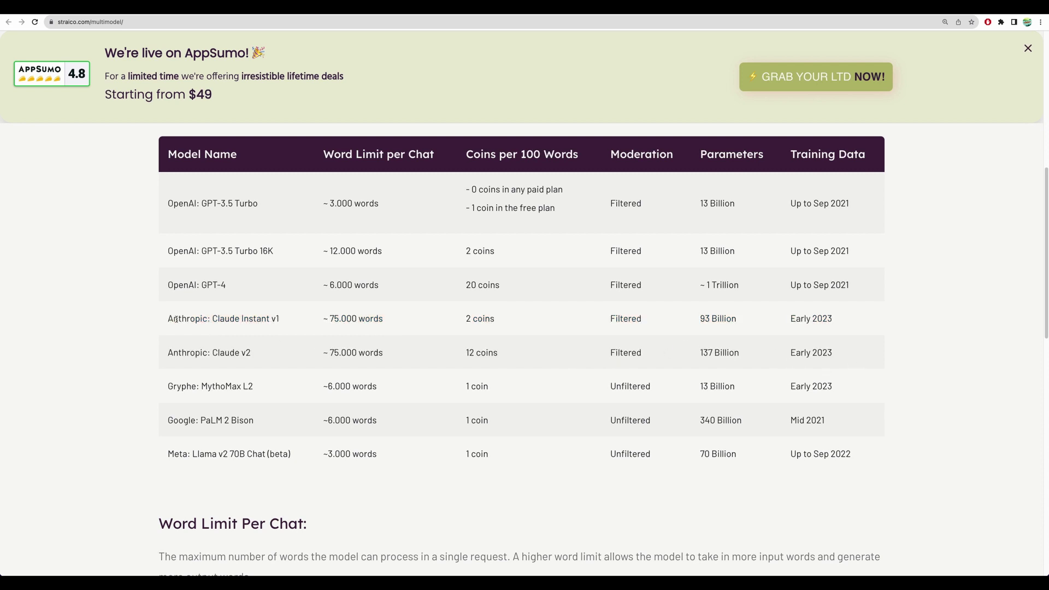
{"action": "left_click", "coordinate": [215, 318]}
{"action": "left_click_drag", "start_coordinate": [284, 319], "coordinate": [167, 318]}
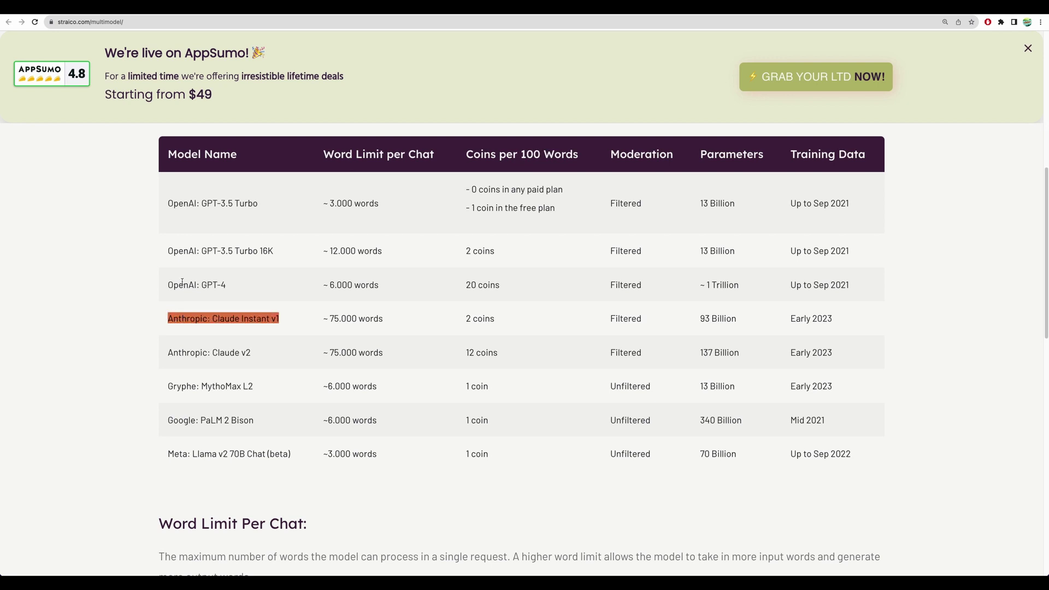
{"action": "left_click_drag", "start_coordinate": [204, 203], "coordinate": [271, 203]}
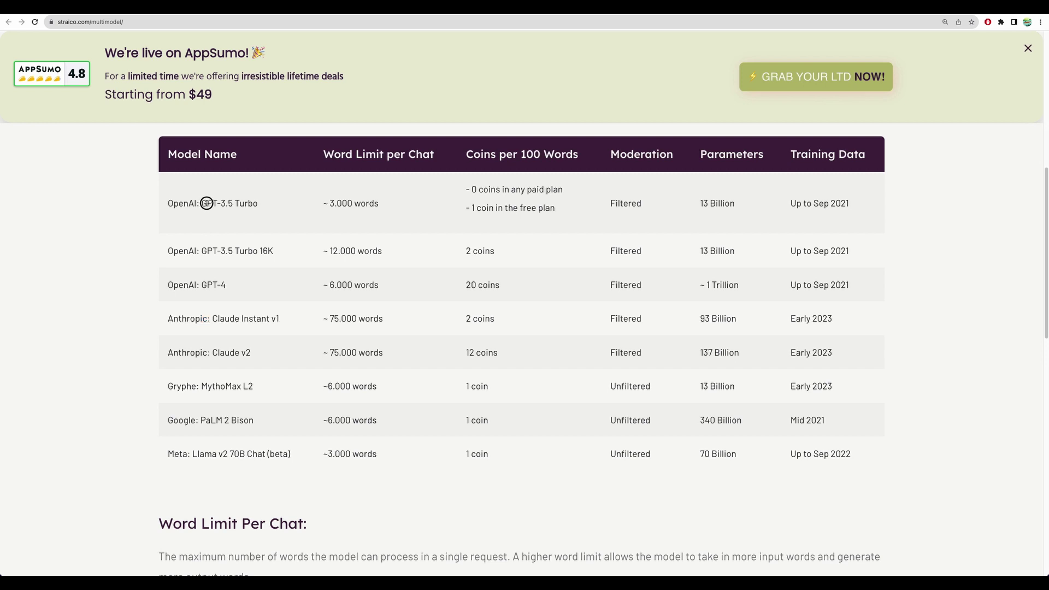
{"action": "left_click", "coordinate": [371, 319]}
{"action": "left_click_drag", "start_coordinate": [241, 318], "coordinate": [495, 320]}
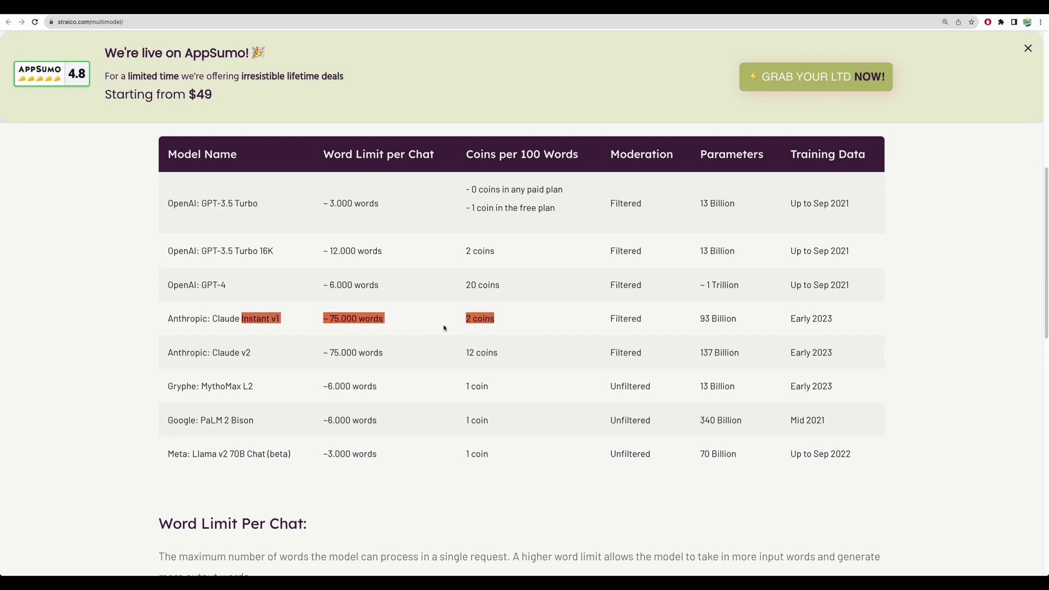
{"action": "left_click_drag", "start_coordinate": [168, 352], "coordinate": [831, 353]}
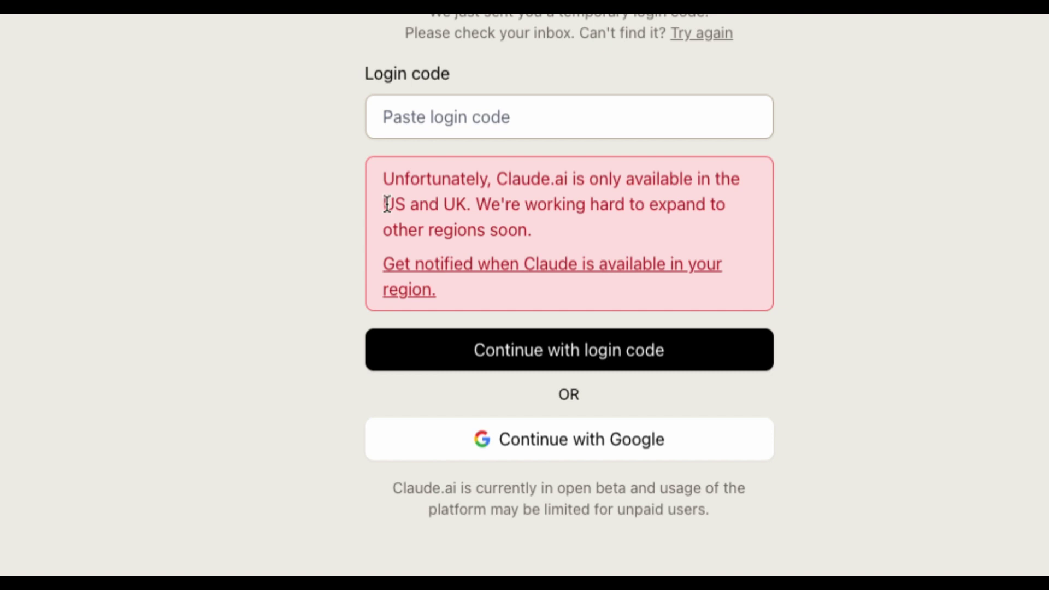
{"action": "left_click_drag", "start_coordinate": [386, 205], "coordinate": [465, 207]}
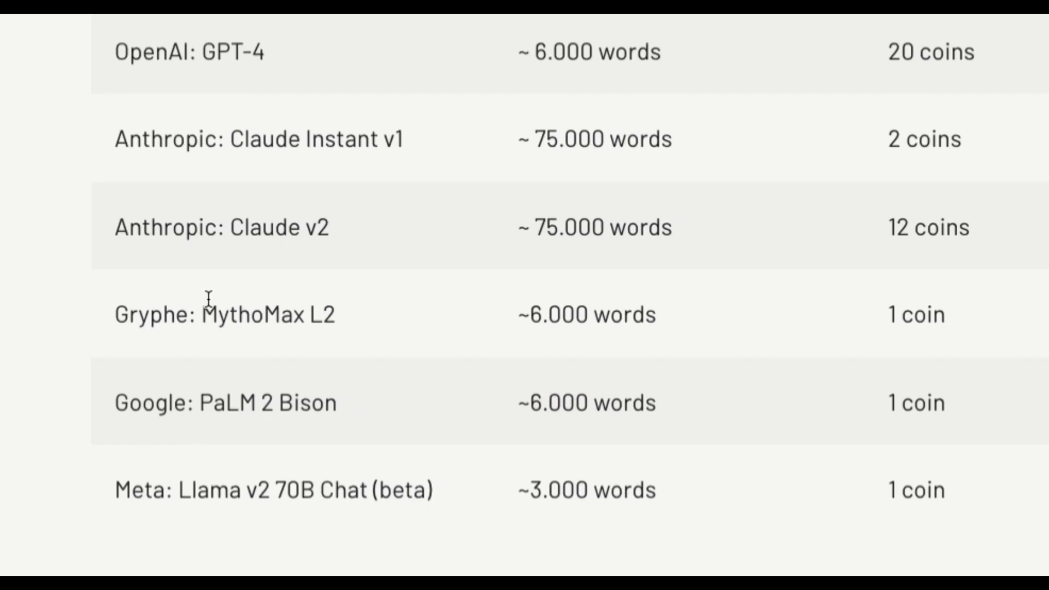
Step: Highlight the Gryphe MythoMax L2 and Google PaLM 2 Bison model names in the comparison table
{"action": "left_click_drag", "start_coordinate": [115, 314], "coordinate": [271, 314]}
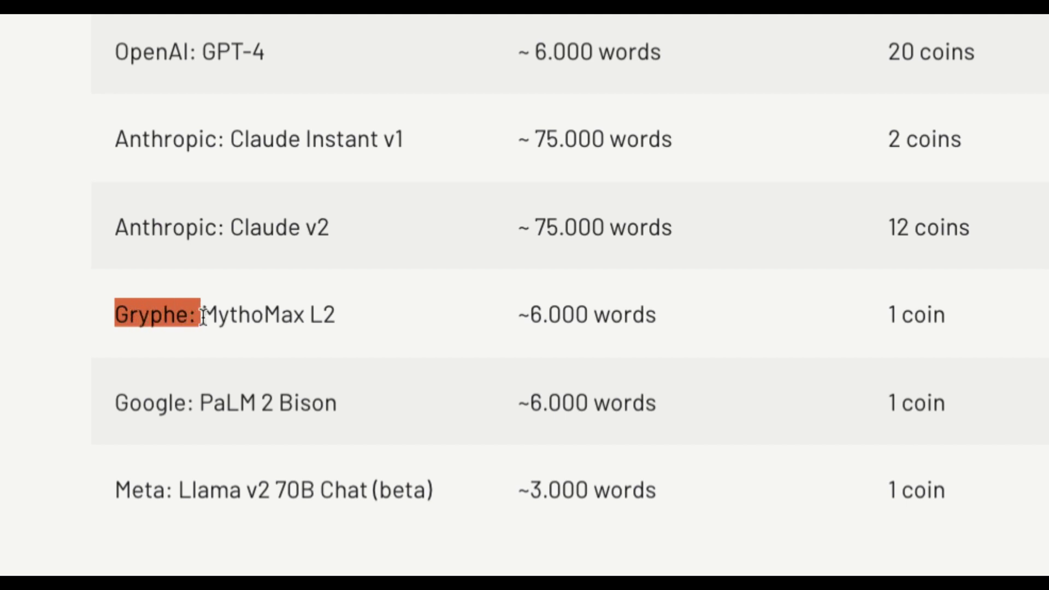
{"action": "left_click", "coordinate": [279, 314]}
{"action": "left_click_drag", "start_coordinate": [202, 315], "coordinate": [333, 315]}
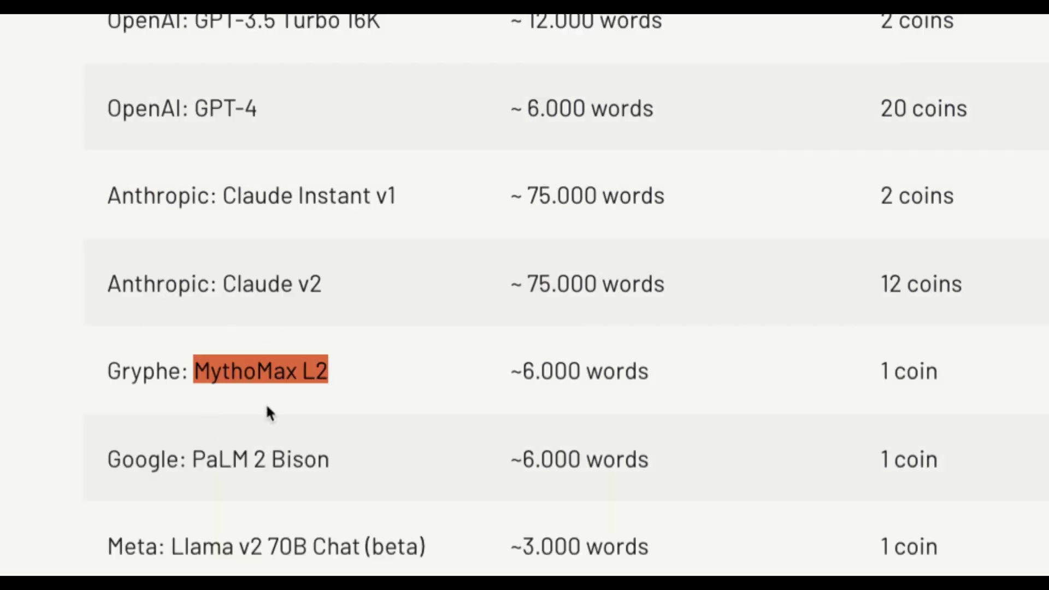
{"action": "left_click_drag", "start_coordinate": [105, 460], "coordinate": [328, 459]}
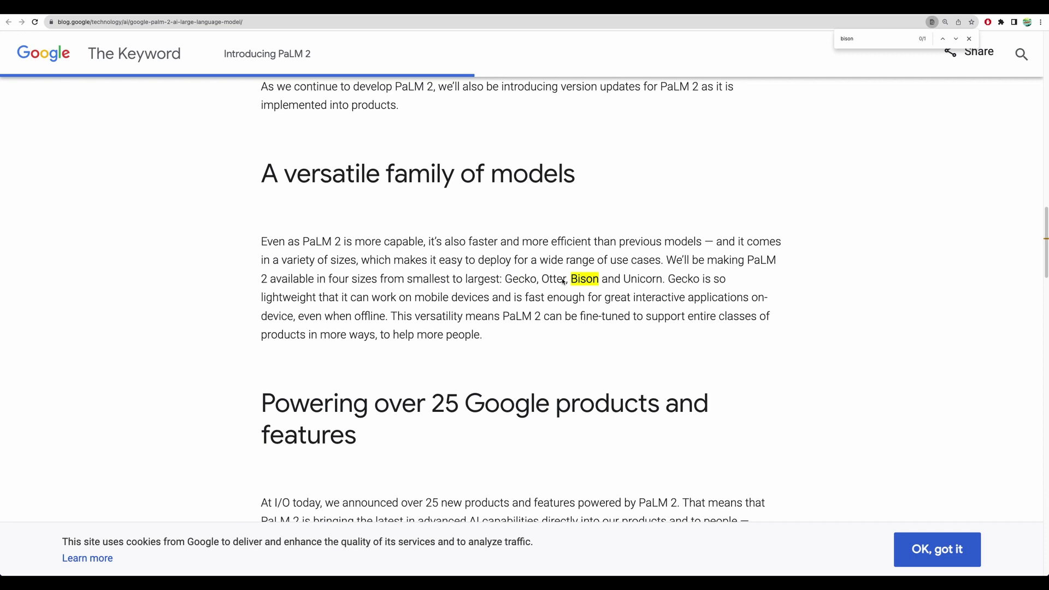
Step: Highlight the sentence on PaLM 2's four sizes and the word 'Bison' in the article
{"action": "mouse_move", "coordinate": [748, 260]}
{"action": "left_mouse_down"}
{"action": "mouse_move", "coordinate": [423, 278]}
{"action": "mouse_move", "coordinate": [475, 279]}
{"action": "left_mouse_up"}
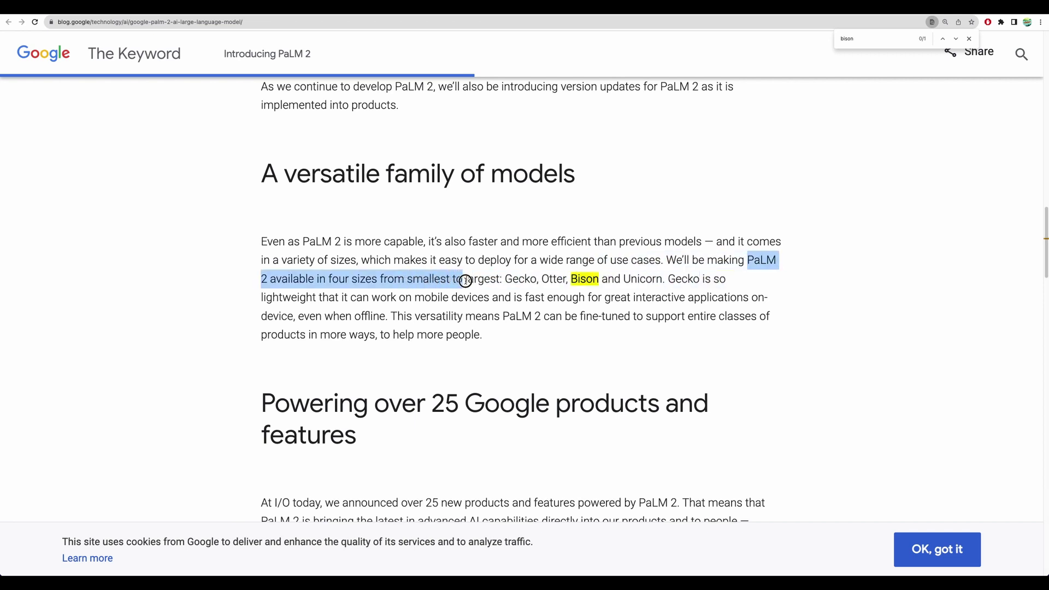
{"action": "left_click", "coordinate": [524, 279]}
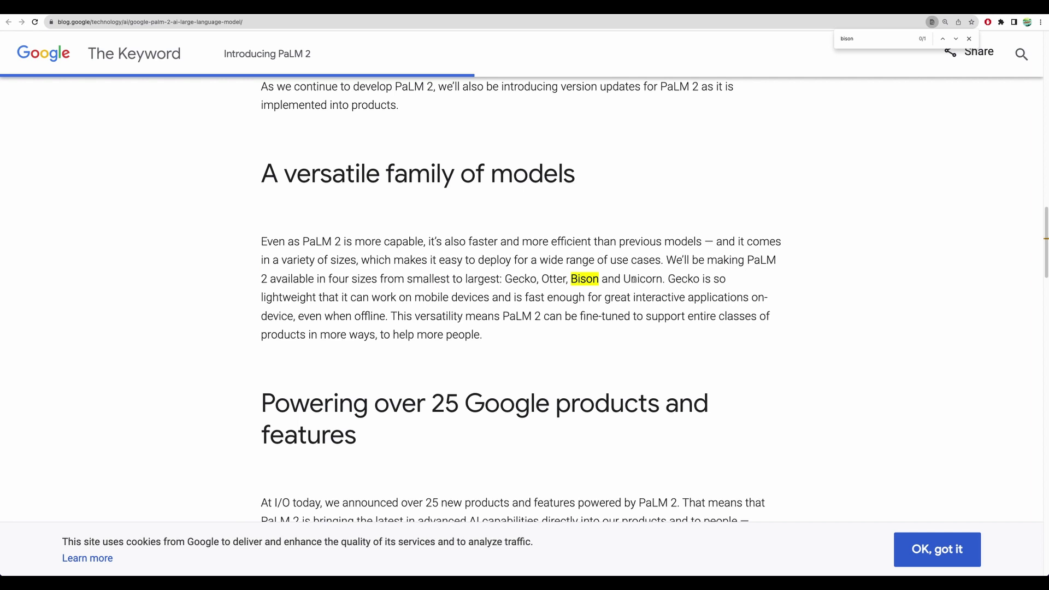
{"action": "double_click", "coordinate": [586, 280]}
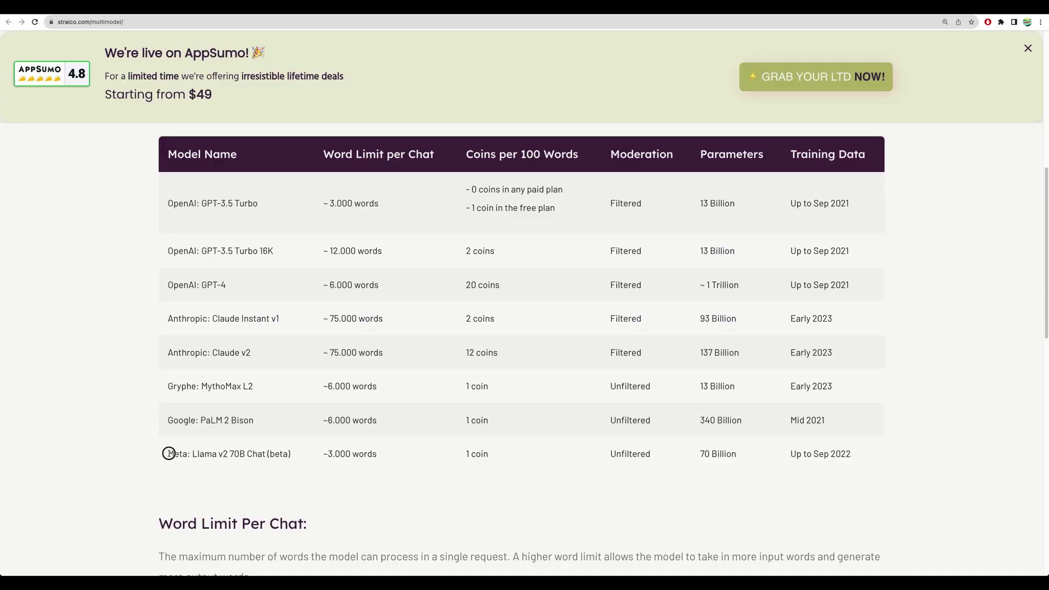
Step: Highlight the Meta Llama v2 70B Chat name in Straico's comparison table
{"action": "left_click_drag", "start_coordinate": [167, 455], "coordinate": [300, 457]}
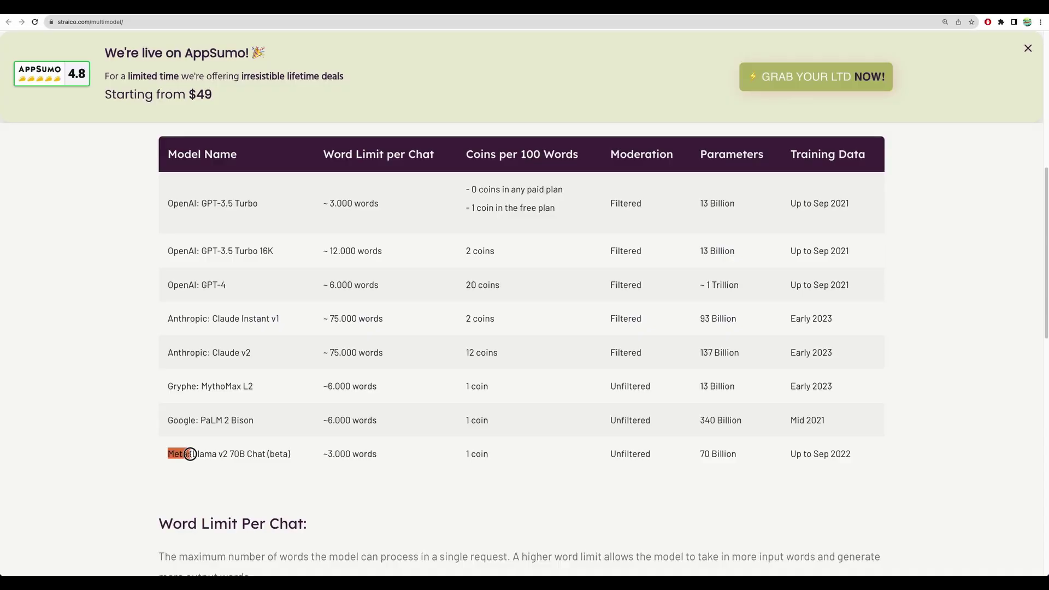
{"action": "left_click", "coordinate": [300, 457]}
{"action": "left_click_drag", "start_coordinate": [192, 454], "coordinate": [244, 456]}
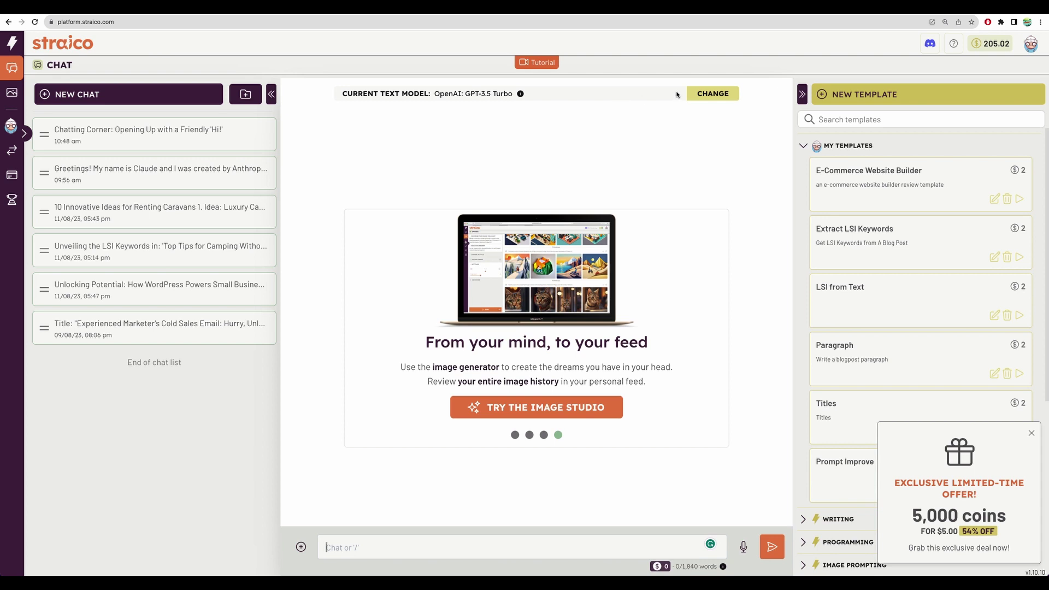
Step: Show the list of available language models using CHANGE beside Current Text Model
{"action": "left_click", "coordinate": [706, 93]}
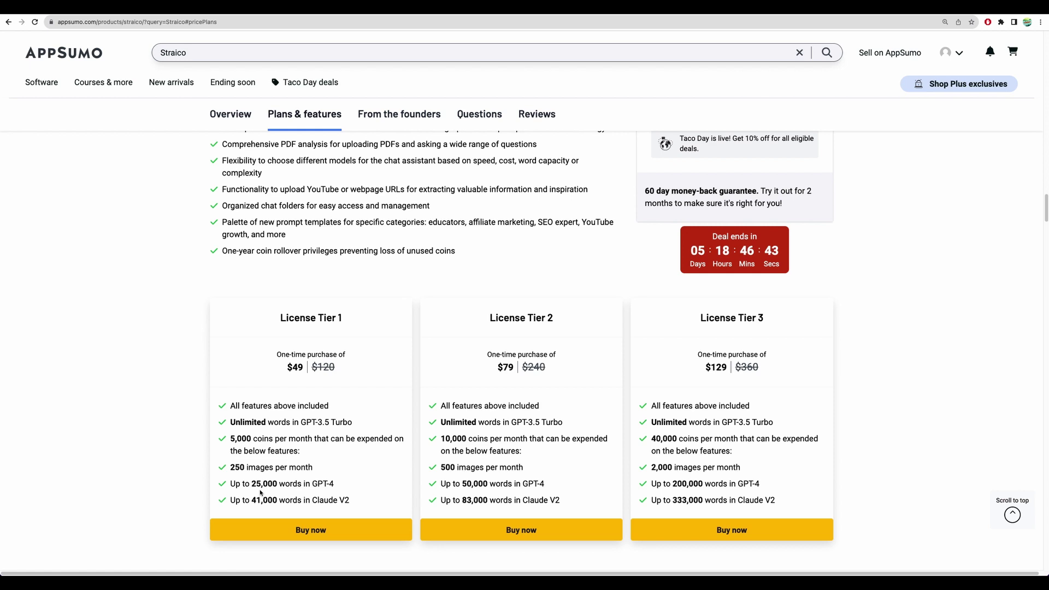
Step: Highlight Tier 1's Claude V2 word allowance and the contents of the license tier cards
{"action": "left_click_drag", "start_coordinate": [350, 501], "coordinate": [309, 499]}
{"action": "left_click", "coordinate": [310, 499]}
{"action": "left_click_drag", "start_coordinate": [279, 319], "coordinate": [763, 348]}
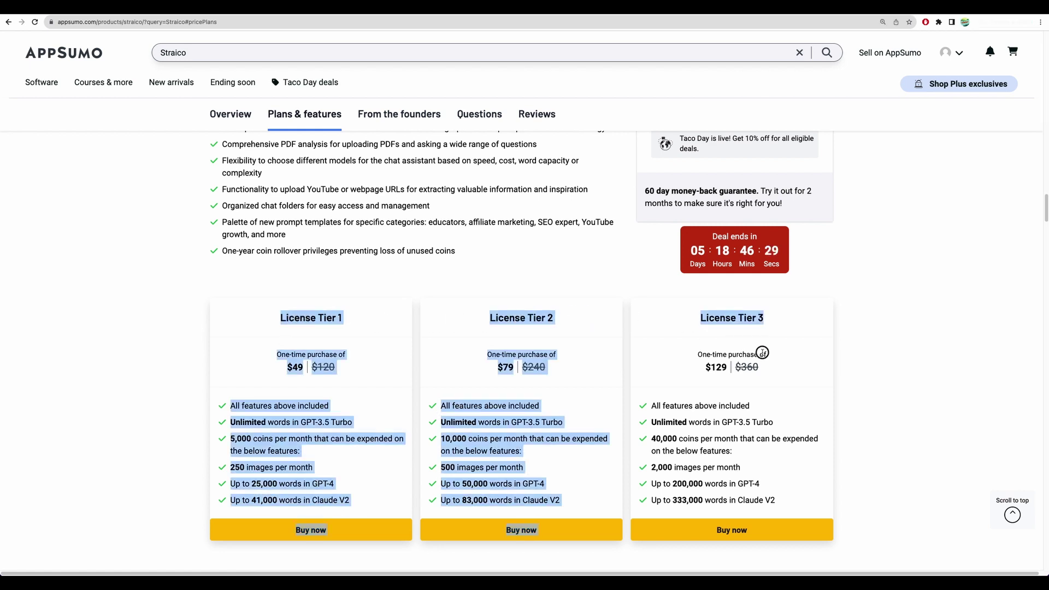
{"action": "left_click", "coordinate": [366, 374]}
Step: Highlight the monthly coin allowances: Tier 1's 5,000, Tier 2's 10,000 and Tier 3's 40,000
{"action": "left_click_drag", "start_coordinate": [232, 442], "coordinate": [255, 439]}
{"action": "left_click", "coordinate": [246, 438]}
{"action": "left_click", "coordinate": [446, 439]}
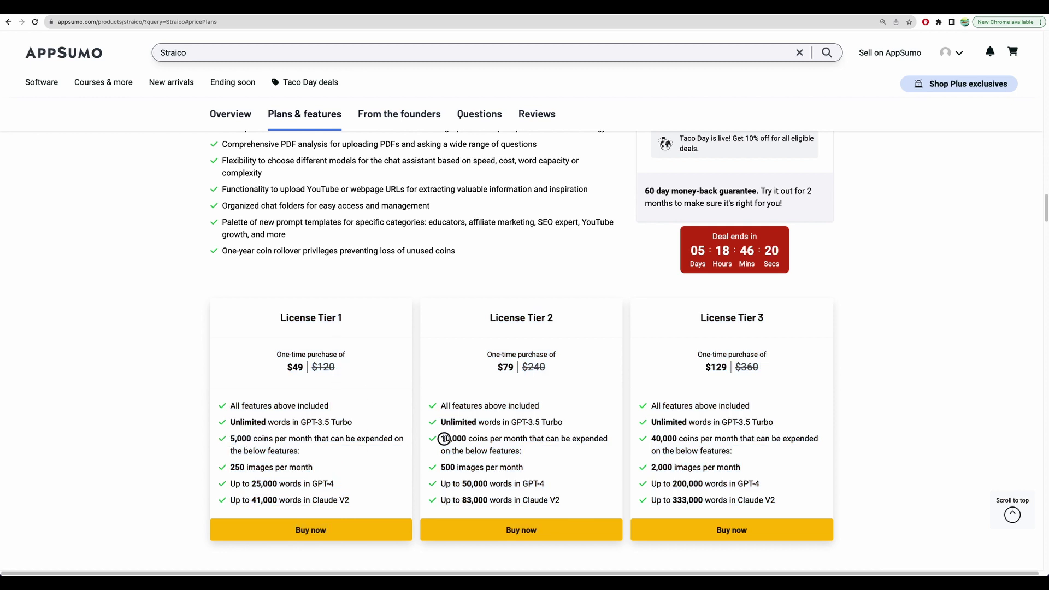
{"action": "left_click_drag", "start_coordinate": [443, 440], "coordinate": [455, 440]}
{"action": "double_click", "coordinate": [456, 440]}
{"action": "double_click", "coordinate": [760, 317]}
{"action": "left_click", "coordinate": [653, 438]}
Step: Highlight GPT-4 in Tier 2's word allowance
{"action": "left_click_drag", "start_coordinate": [523, 484], "coordinate": [545, 485]}
{"action": "left_click", "coordinate": [525, 501]}
{"action": "left_click_drag", "start_coordinate": [523, 483], "coordinate": [544, 485]}
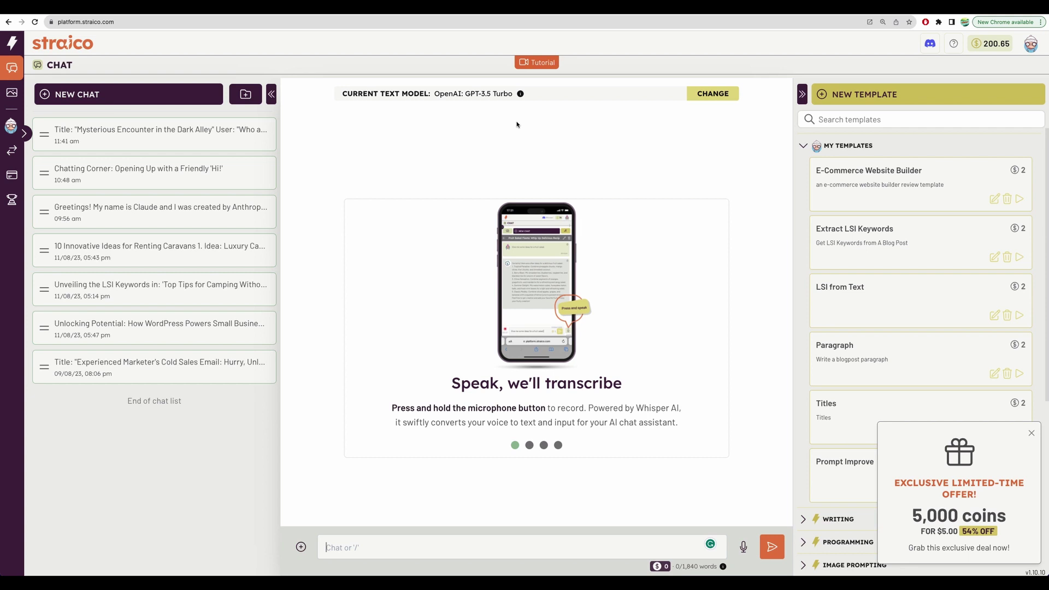
Step: Switch the chat model to Anthropic: Claude v2 and highlight the WordPress performance blog-section prompt
{"action": "left_click", "coordinate": [713, 93]}
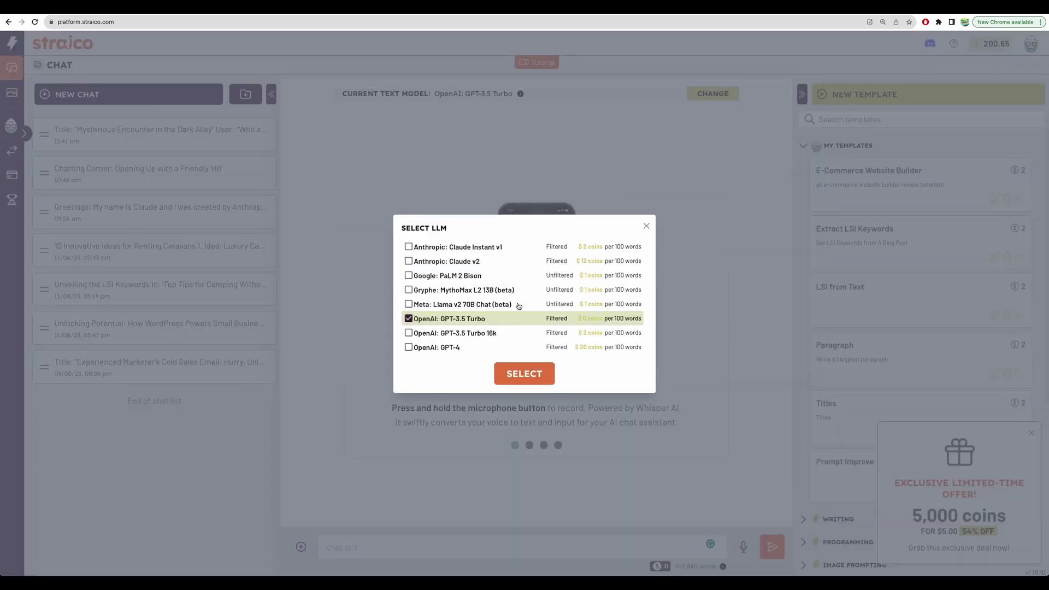
{"action": "left_click", "coordinate": [472, 265]}
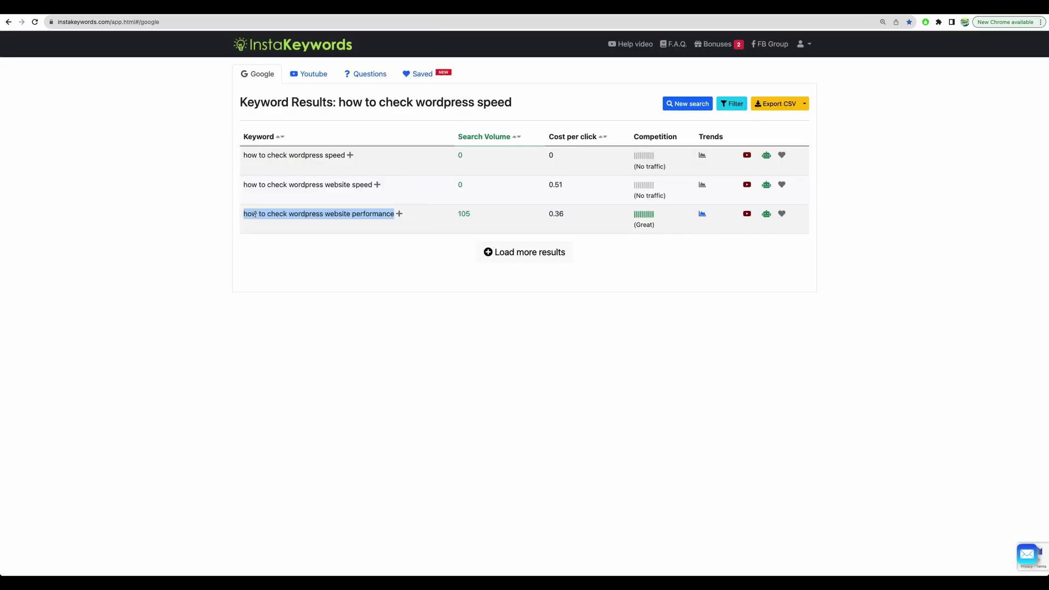
{"action": "left_click_drag", "start_coordinate": [245, 214], "coordinate": [396, 214]}
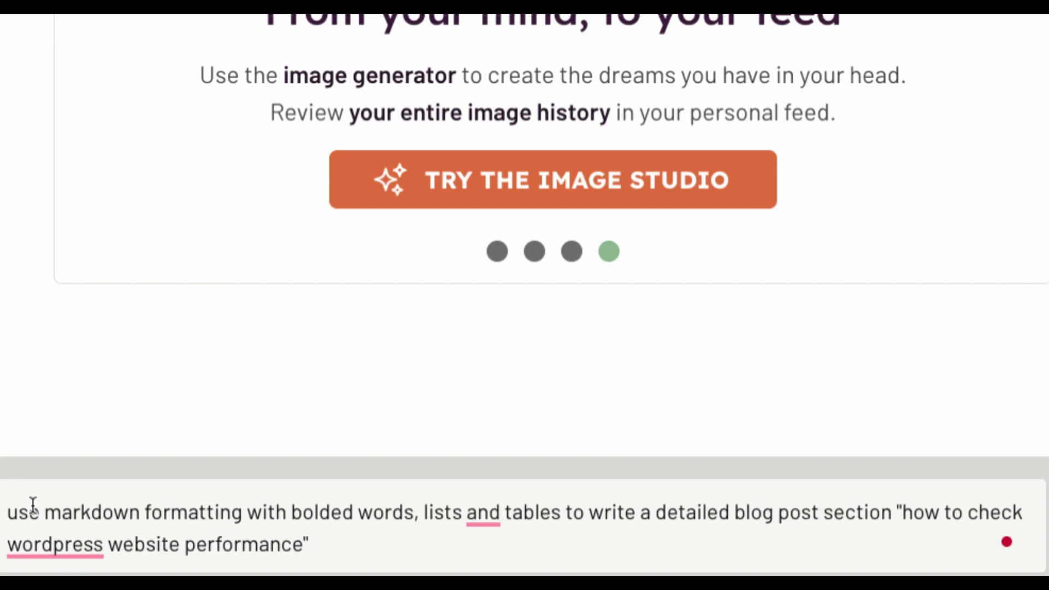
{"action": "left_click_drag", "start_coordinate": [330, 535], "coordinate": [369, 538]}
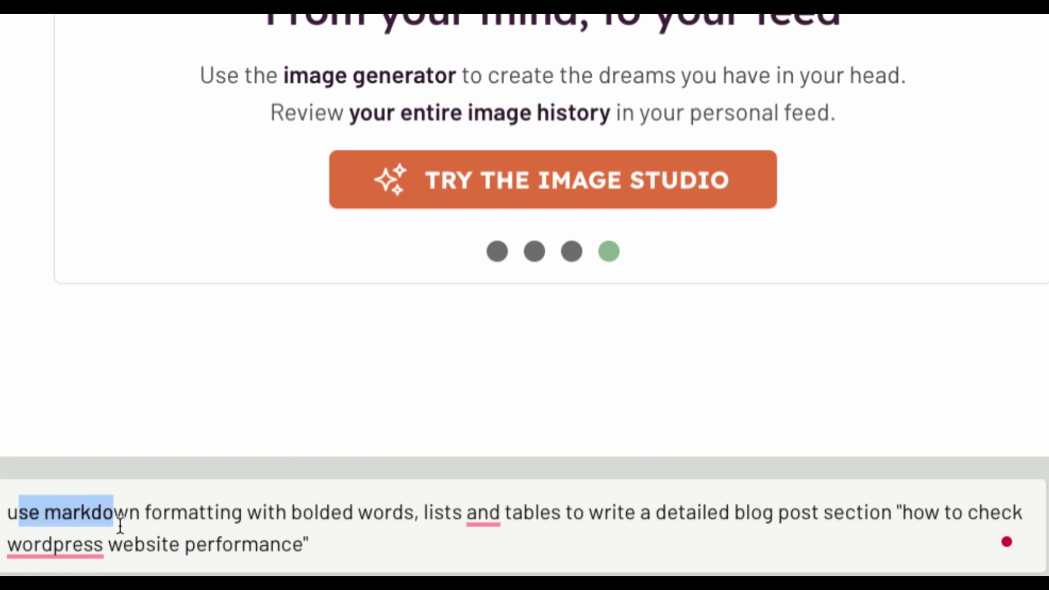
{"action": "left_click_drag", "start_coordinate": [121, 525], "coordinate": [299, 540]}
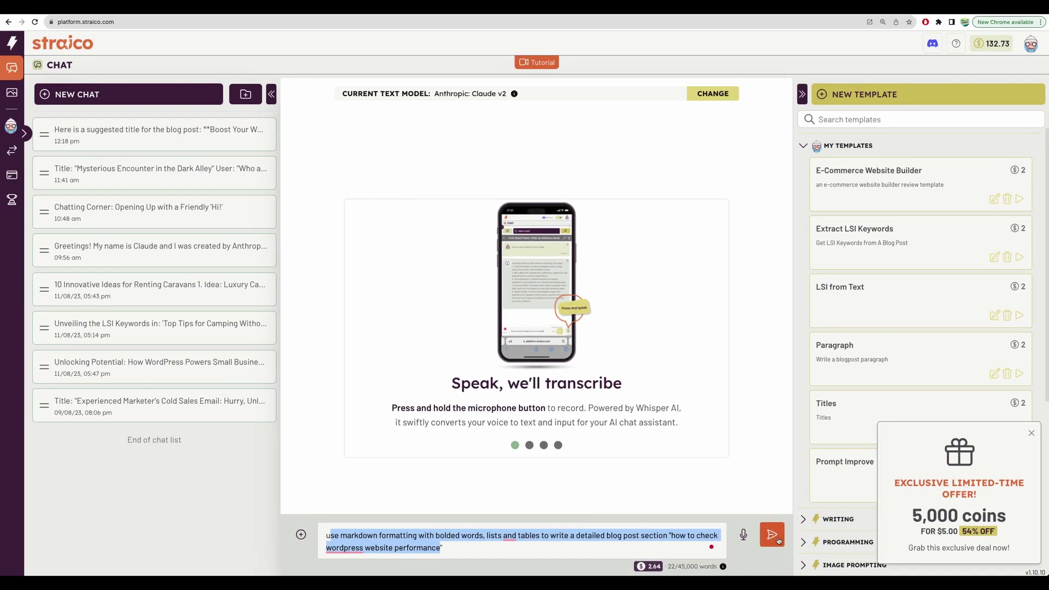
Step: Send the prompt to Claude v2, copy its WordPress performance section, and bring it into Dillinger
{"action": "left_click", "coordinate": [773, 547]}
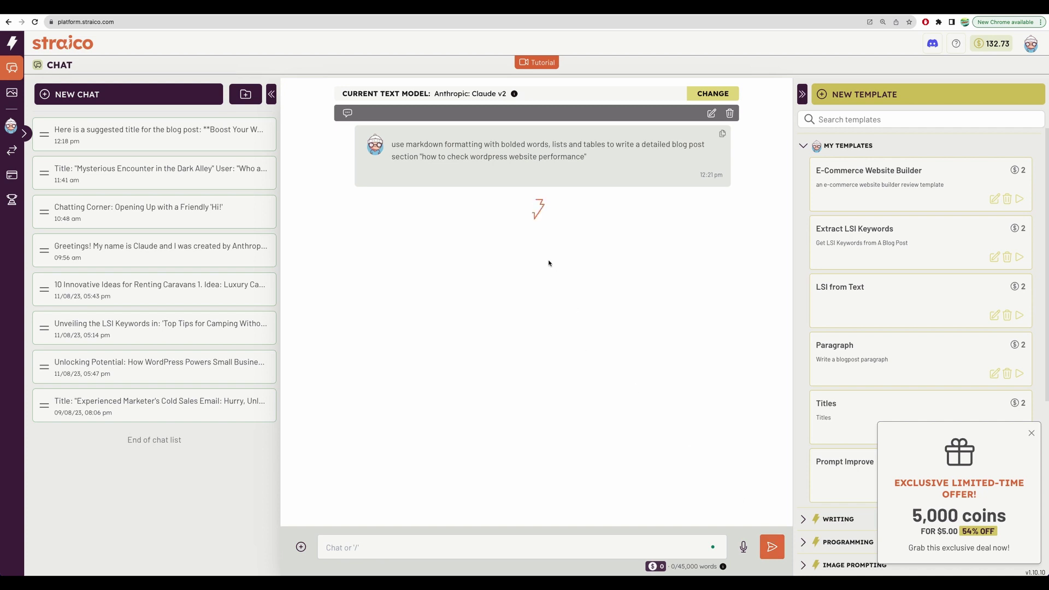
{"action": "scroll", "coordinate": [503, 267], "scroll_direction": "down", "scroll_amount": 5}
{"action": "scroll", "coordinate": [502, 268], "scroll_direction": "down", "scroll_amount": 5}
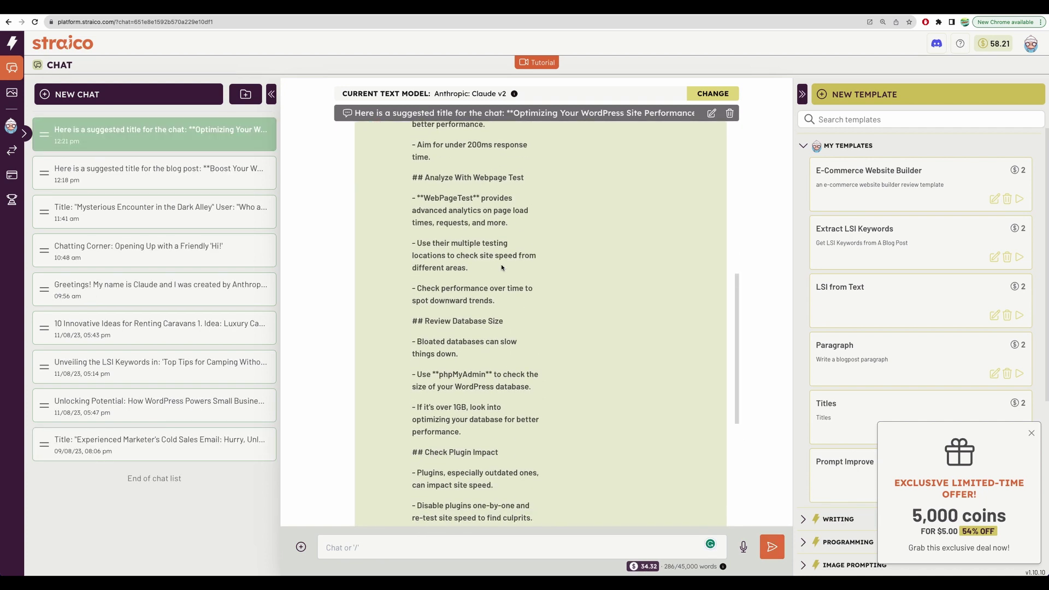
{"action": "scroll", "coordinate": [503, 267], "scroll_direction": "down", "scroll_amount": 5}
{"action": "scroll", "coordinate": [502, 267], "scroll_direction": "up", "scroll_amount": 10}
{"action": "scroll", "coordinate": [503, 267], "scroll_direction": "up", "scroll_amount": 5}
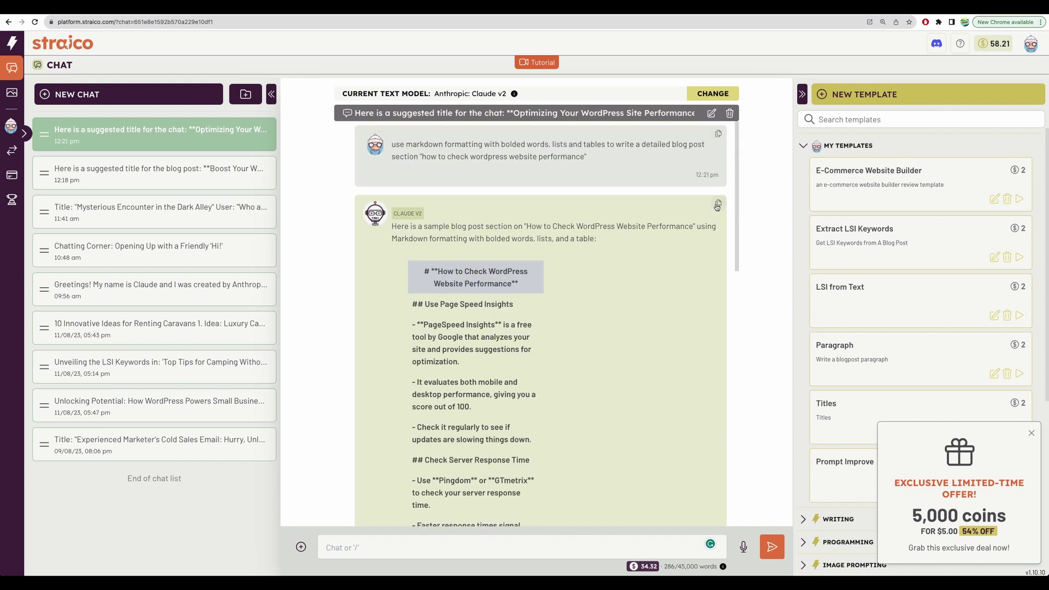
{"action": "left_click", "coordinate": [718, 205]}
{"action": "key", "text": "ctrl+Tab"}
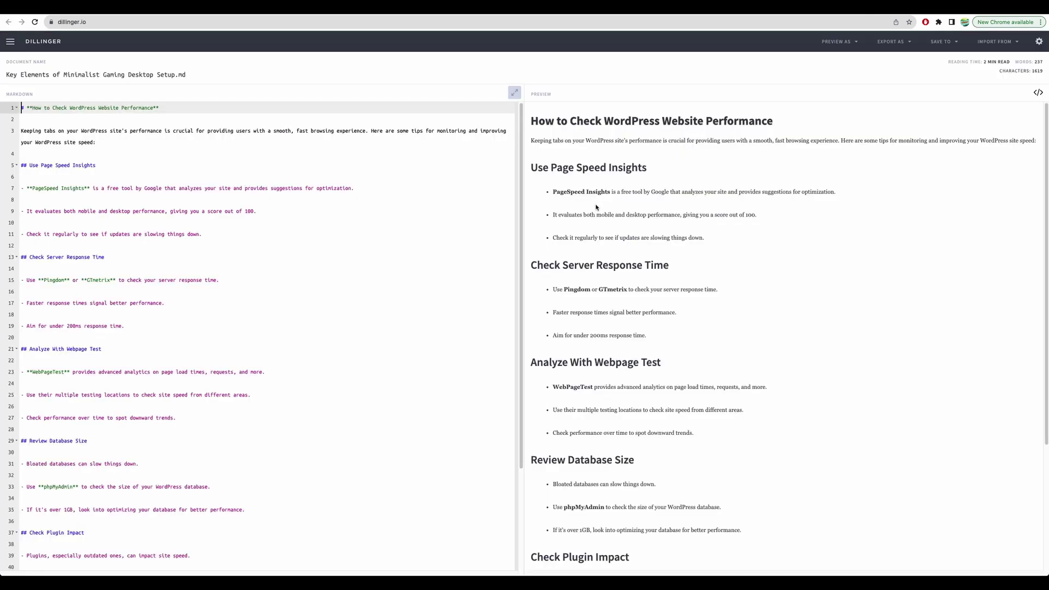
{"action": "scroll", "coordinate": [604, 228], "scroll_direction": "down", "scroll_amount": 5}
{"action": "scroll", "coordinate": [604, 228], "scroll_direction": "up", "scroll_amount": 5}
Step: Highlight the 'Use Page Speed Insights' heading and the following section heading in the preview
{"action": "left_click_drag", "start_coordinate": [533, 166], "coordinate": [648, 168]}
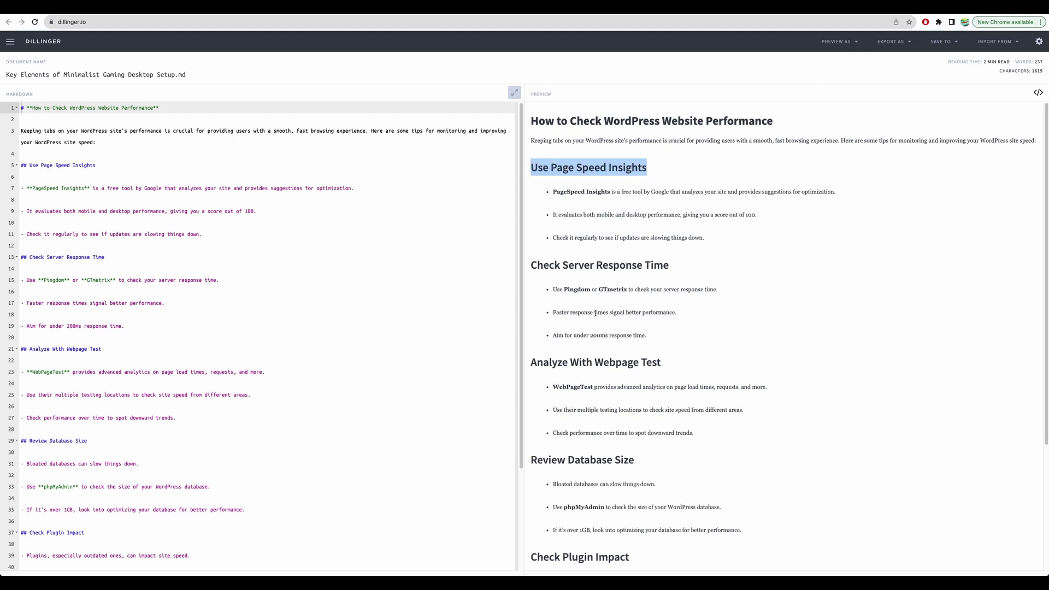
{"action": "left_click_drag", "start_coordinate": [558, 264], "coordinate": [655, 265]}
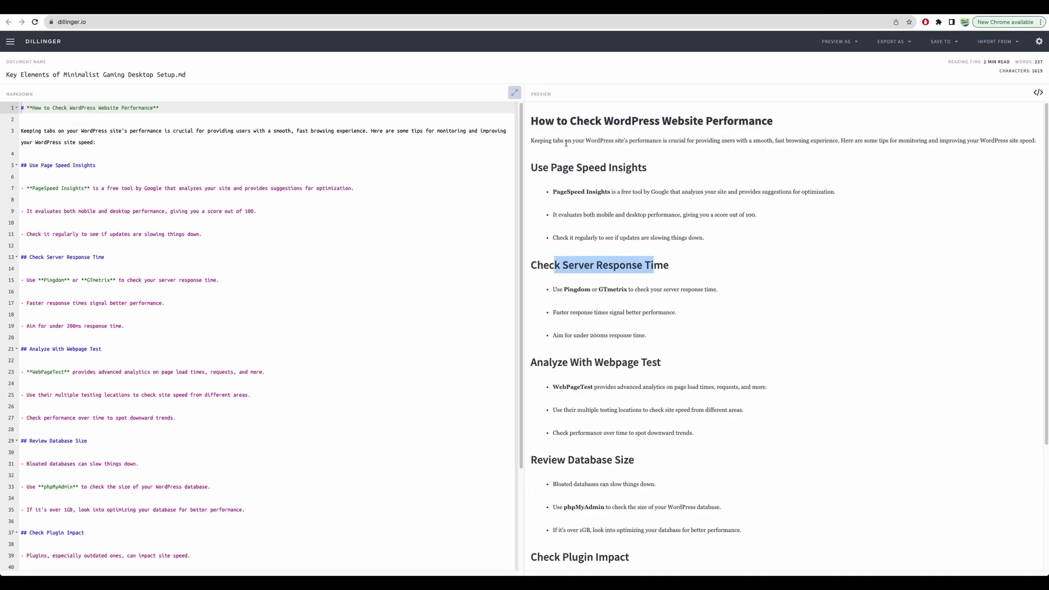
{"action": "left_click_drag", "start_coordinate": [532, 121], "coordinate": [841, 534]}
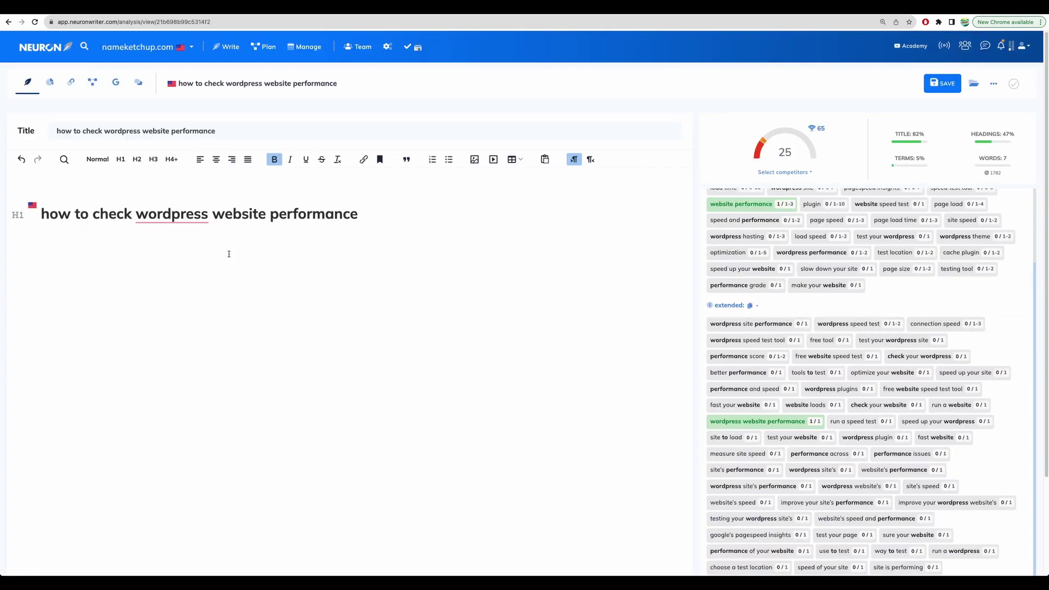
Step: Paste the WordPress performance article into NeuronWriter, lifting the content score to 47
{"action": "key", "text": "ctrl+v"}
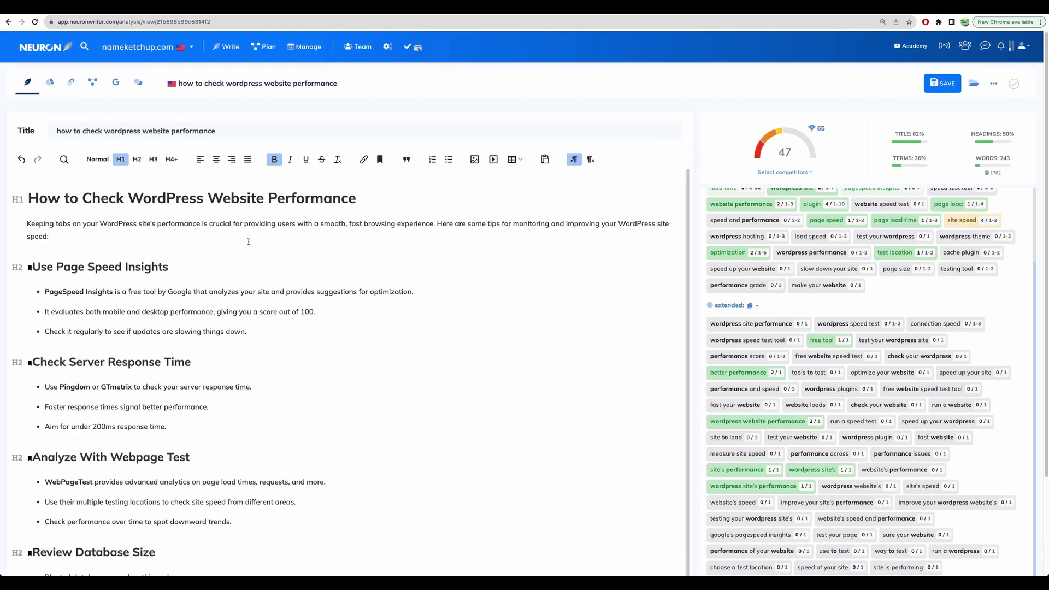
{"action": "scroll", "coordinate": [247, 245], "scroll_direction": "down", "scroll_amount": 3}
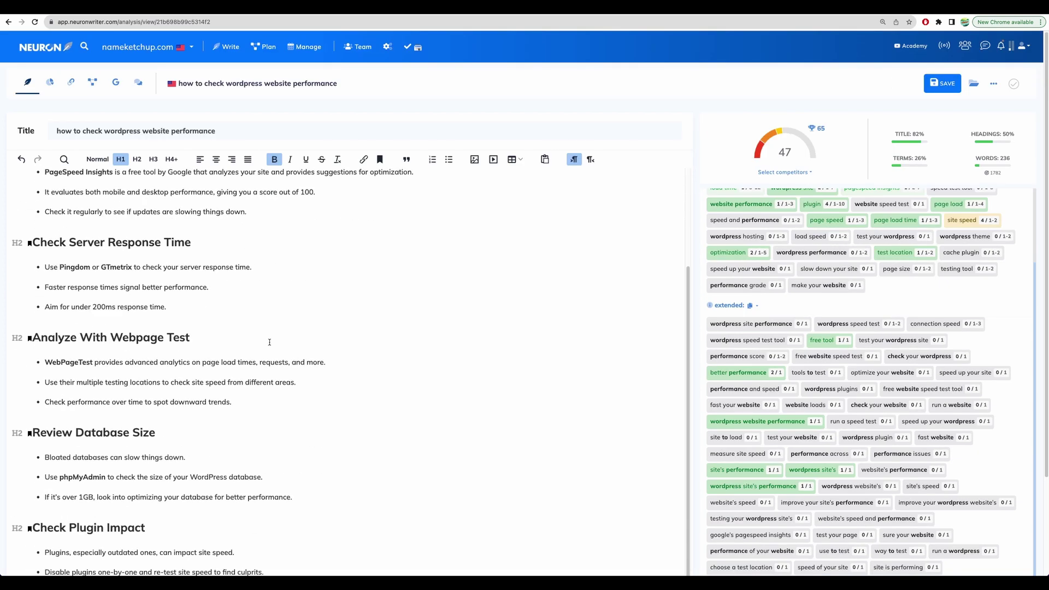
{"action": "scroll", "coordinate": [269, 341], "scroll_direction": "up", "scroll_amount": 3}
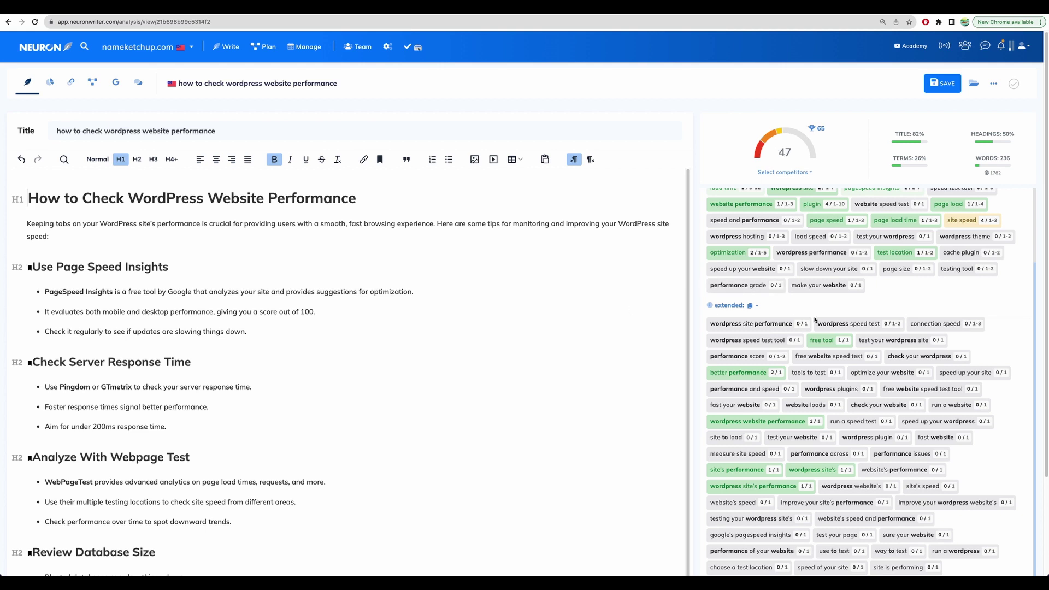
{"action": "scroll", "coordinate": [813, 320], "scroll_direction": "down", "scroll_amount": 3}
{"action": "key", "text": "ctrl+Tab"}
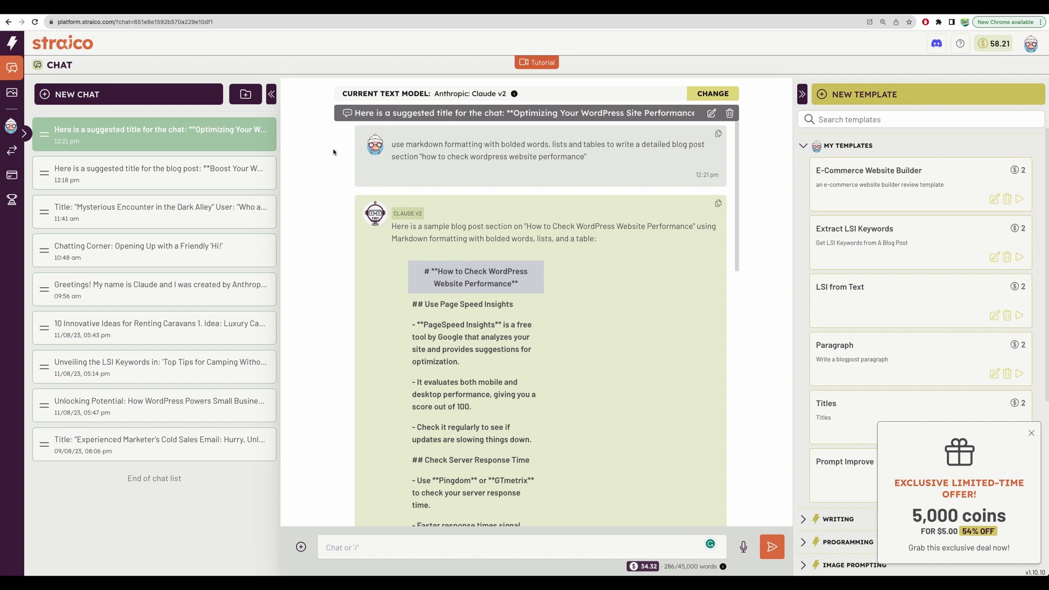
Step: Browse Straico's model list, ticking Meta Llama v2 70B Chat and OpenAI GPT-3.5 Turbo
{"action": "left_click", "coordinate": [493, 94]}
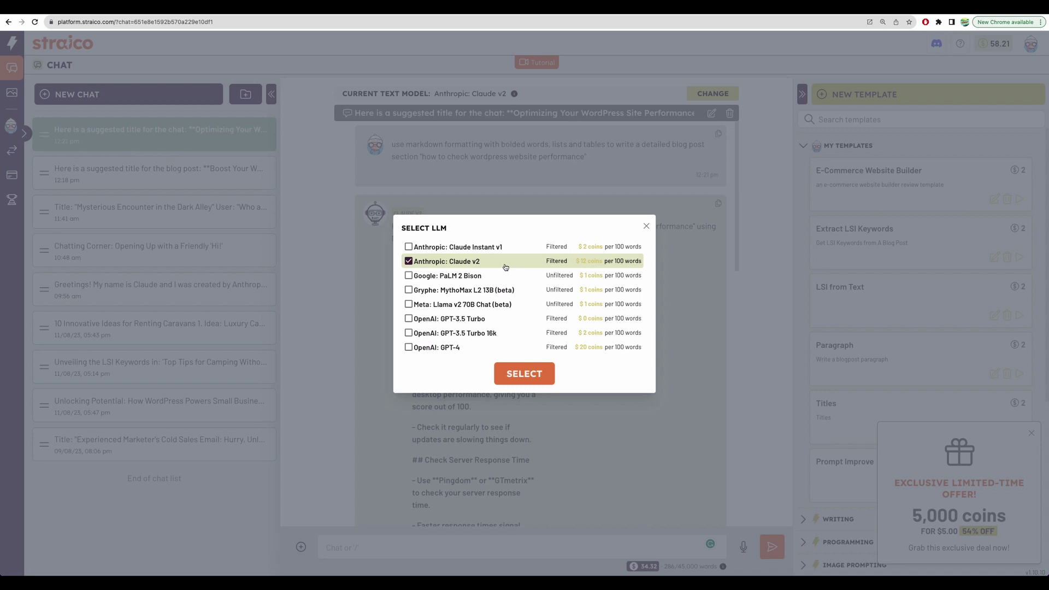
{"action": "left_click", "coordinate": [468, 277]}
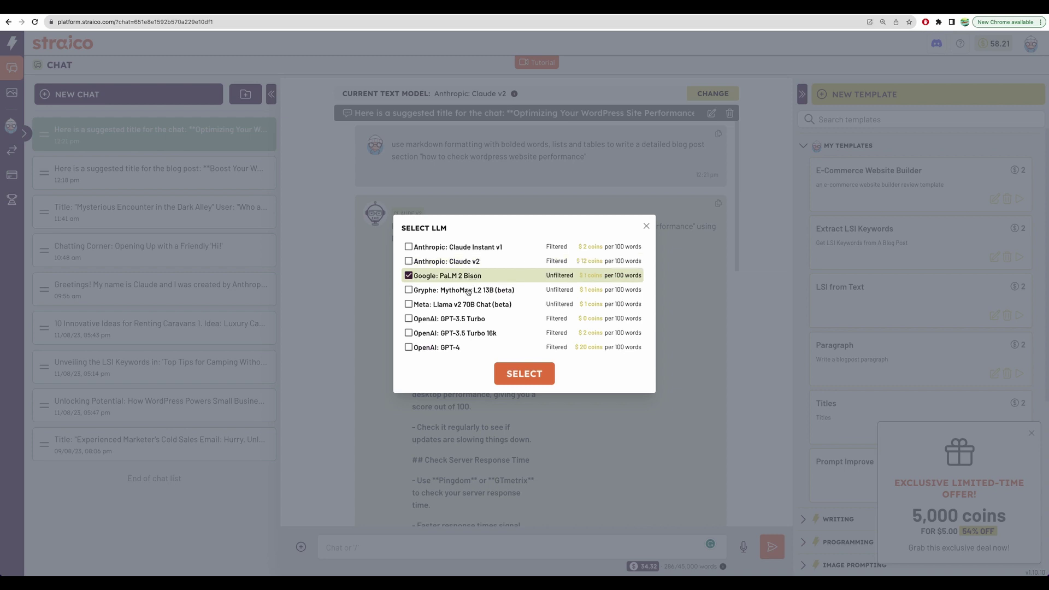
{"action": "left_click", "coordinate": [458, 305]}
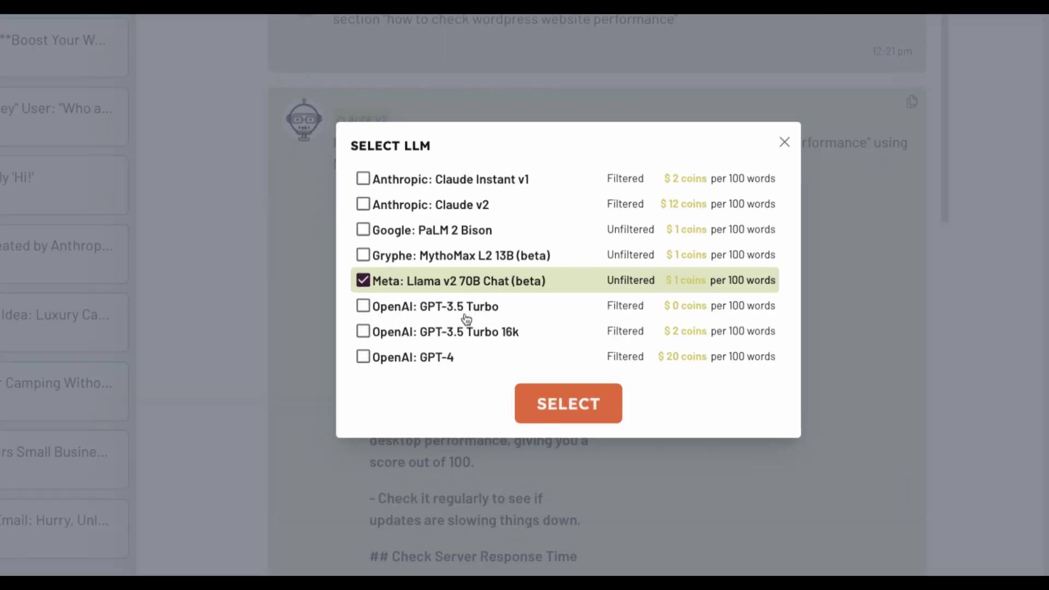
{"action": "left_click", "coordinate": [452, 311]}
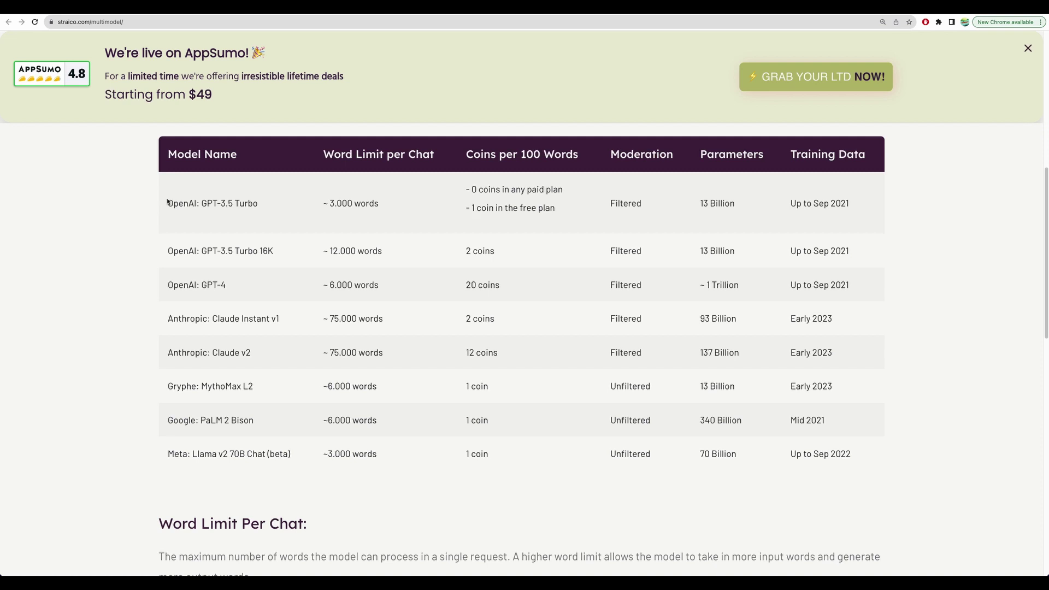
Step: Highlight comparison table rows for Claude v2, PaLM 2 Bison, Llama v2 and OpenAI models
{"action": "left_click_drag", "start_coordinate": [168, 202], "coordinate": [785, 440]}
{"action": "left_click", "coordinate": [279, 355]}
{"action": "left_click_drag", "start_coordinate": [251, 353], "coordinate": [169, 353]}
{"action": "left_click", "coordinate": [177, 386]}
{"action": "left_click_drag", "start_coordinate": [168, 420], "coordinate": [239, 419]}
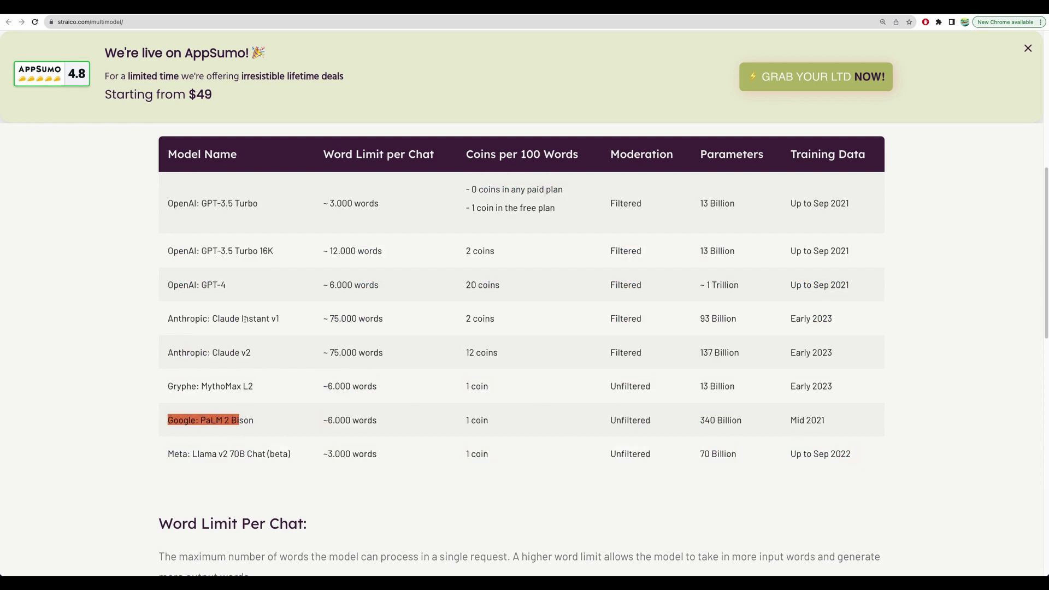
{"action": "left_click_drag", "start_coordinate": [172, 453], "coordinate": [228, 454]}
{"action": "left_click", "coordinate": [435, 387]}
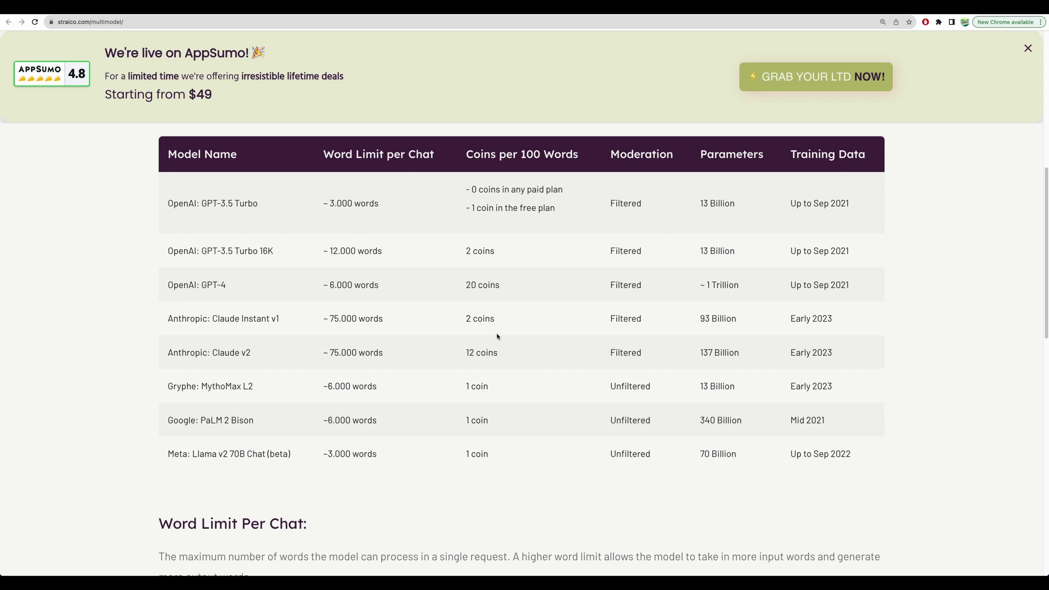
{"action": "left_click_drag", "start_coordinate": [244, 293], "coordinate": [168, 197]}
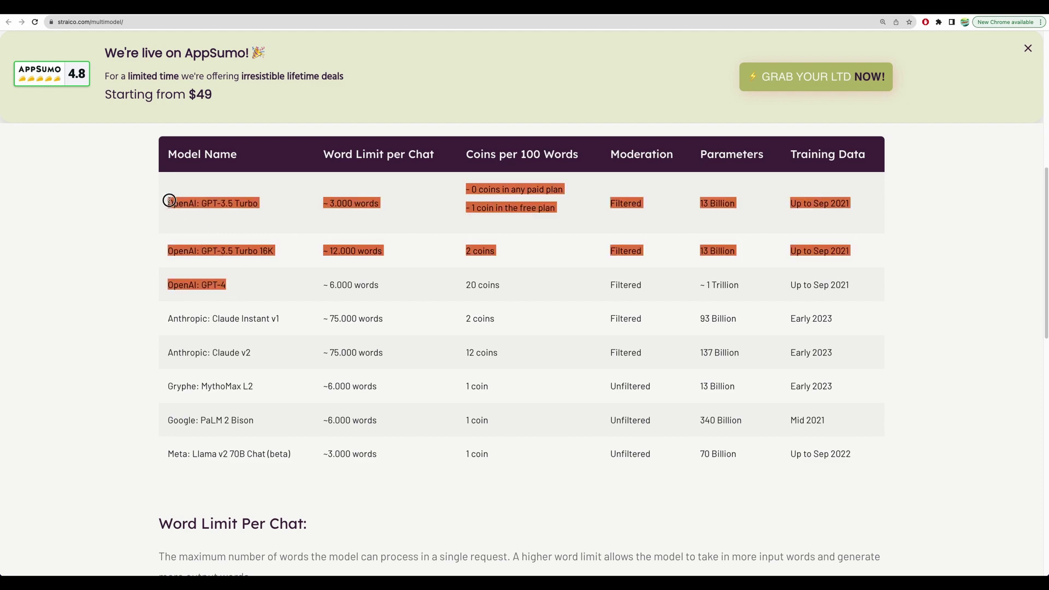